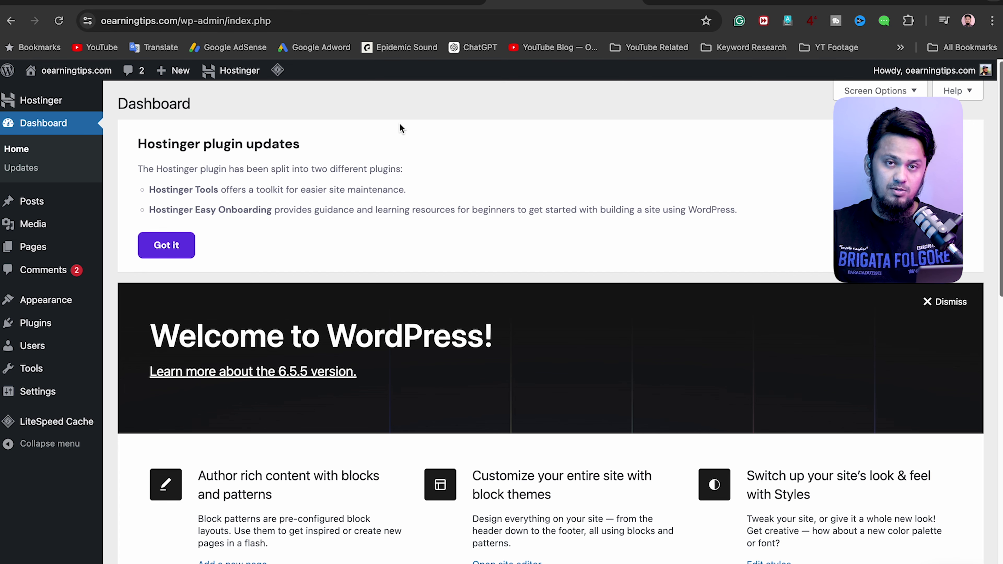
- Load oearningtips.com in a new tab and scroll through its default WordPress homepage
click(692, 4)
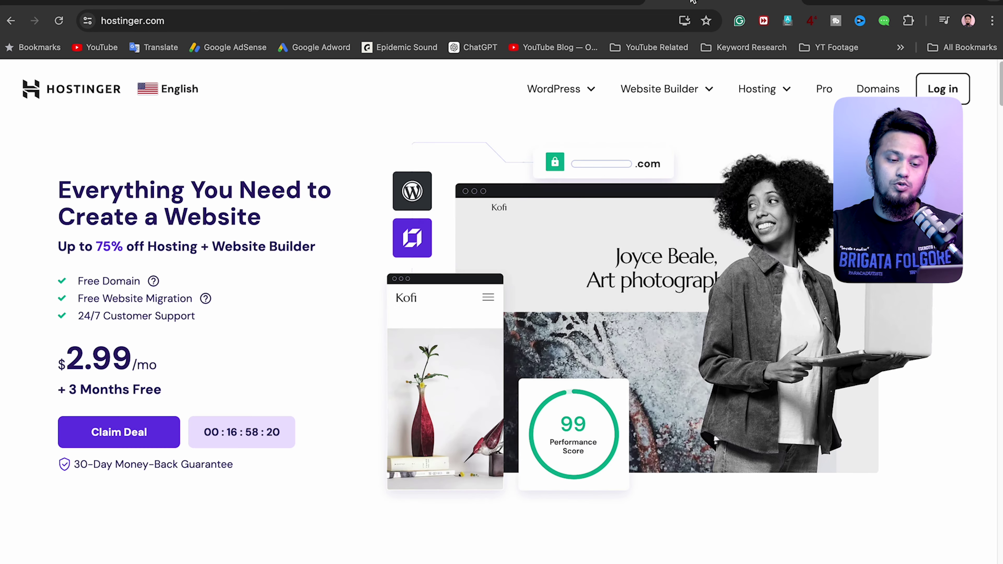
click(584, 4)
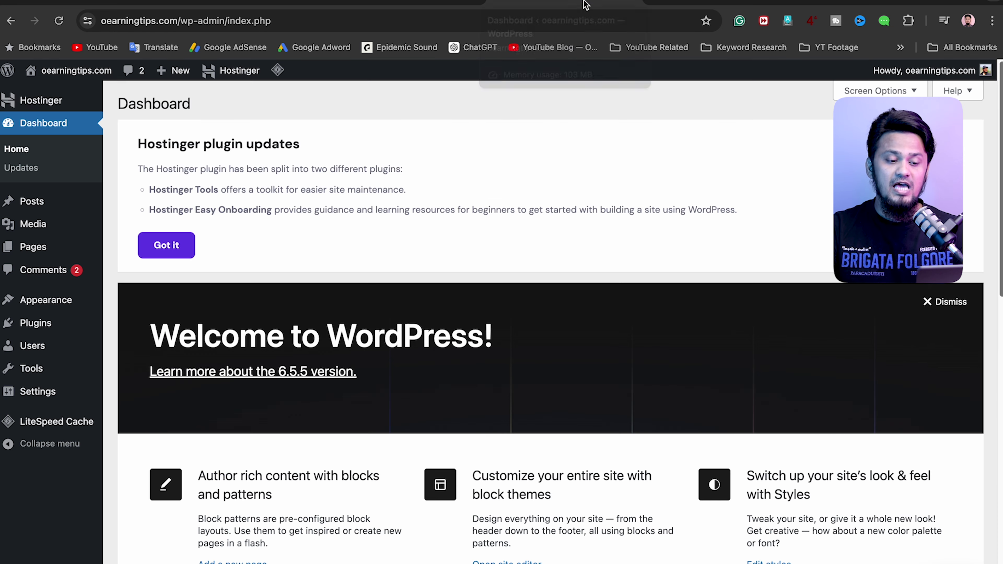
click(813, 4)
text(oe)
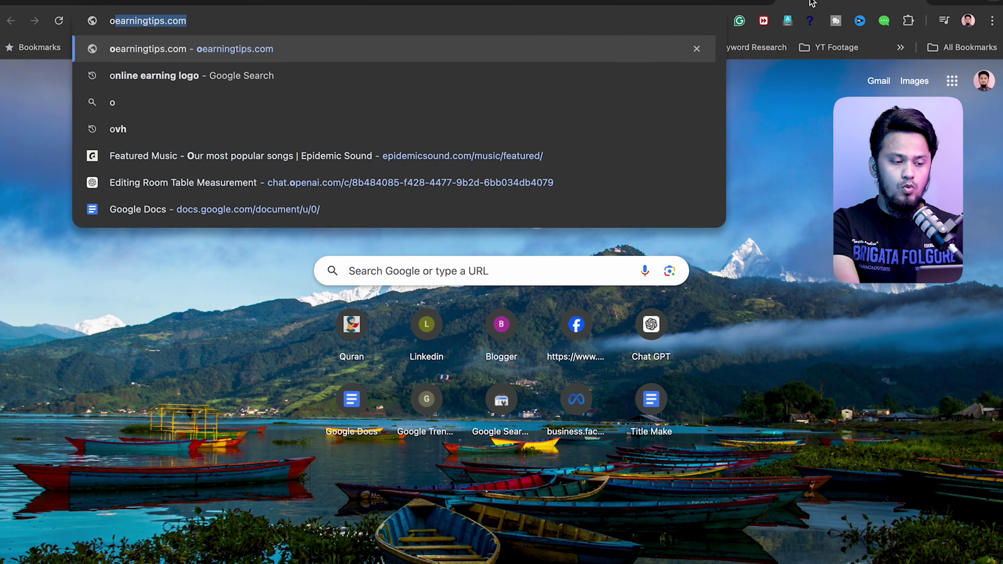
key(Return)
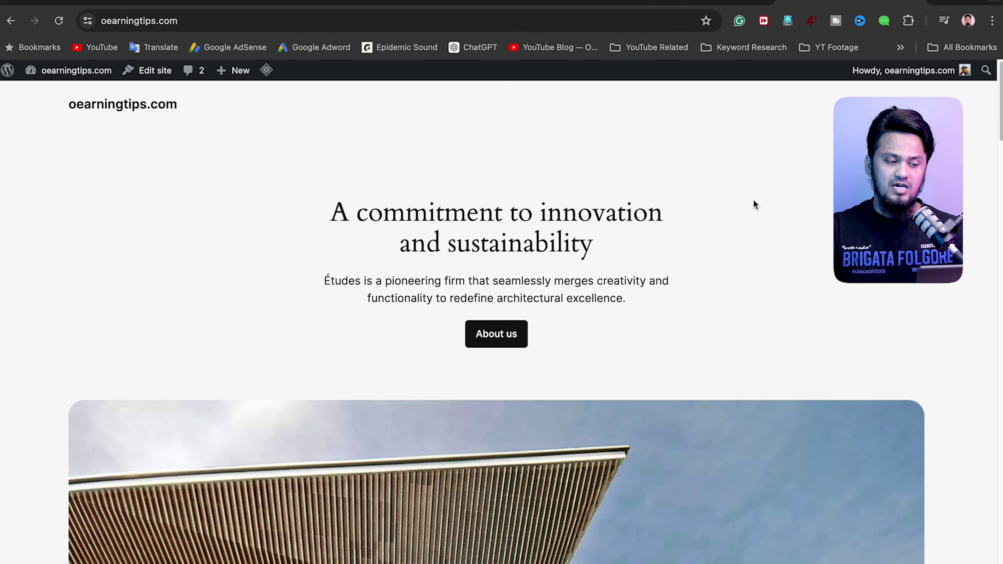
scroll(753, 200, down, 15)
scroll(753, 199, down, 5)
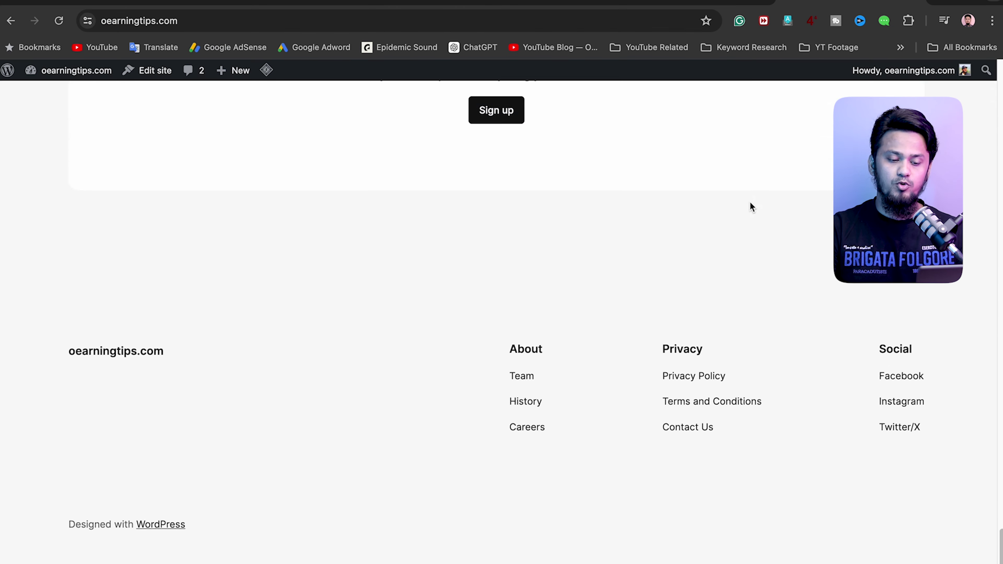
scroll(750, 203, up, 20)
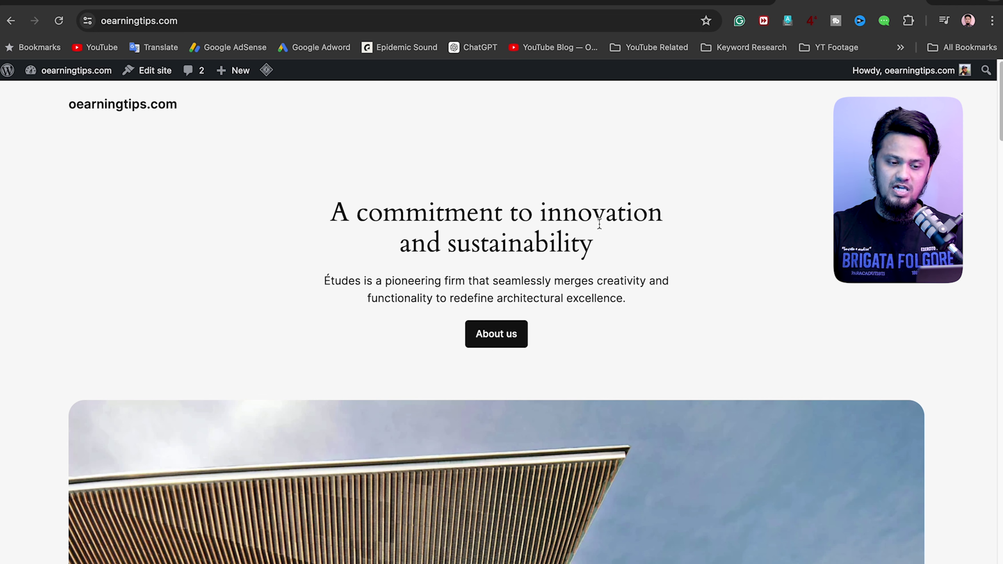
- Compare Hostinger's Premium ($2.99), Business ($3.99) and Cloud Startup ($9.99) plans on hostinger.com
click(694, 3)
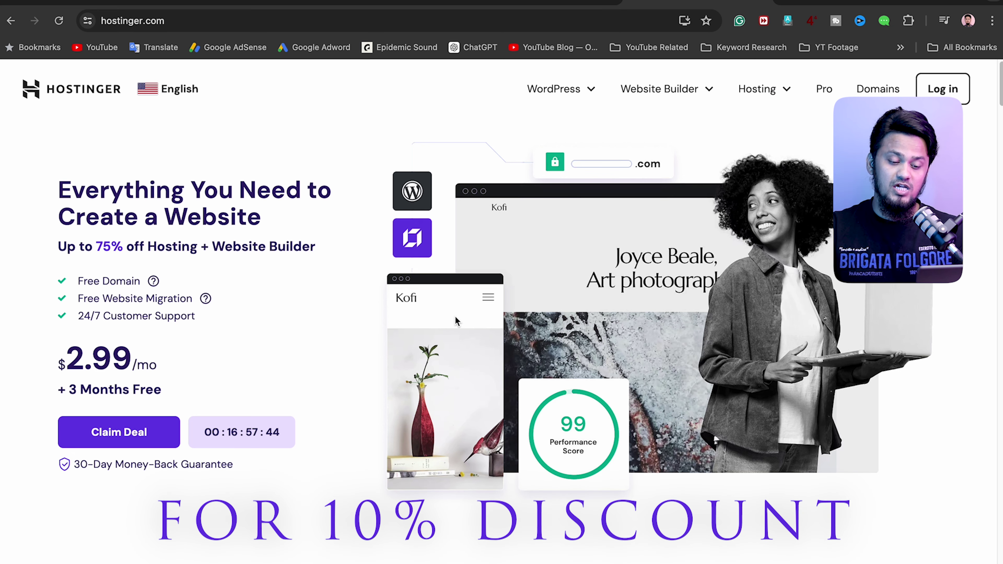
scroll(358, 415, down, 15)
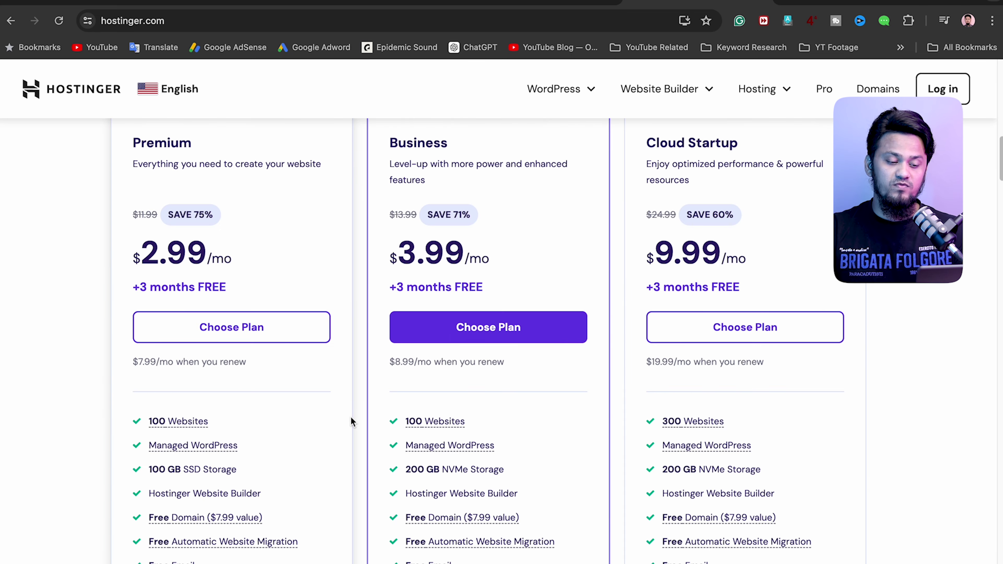
scroll(478, 404, up, 6)
scroll(478, 402, down, 5)
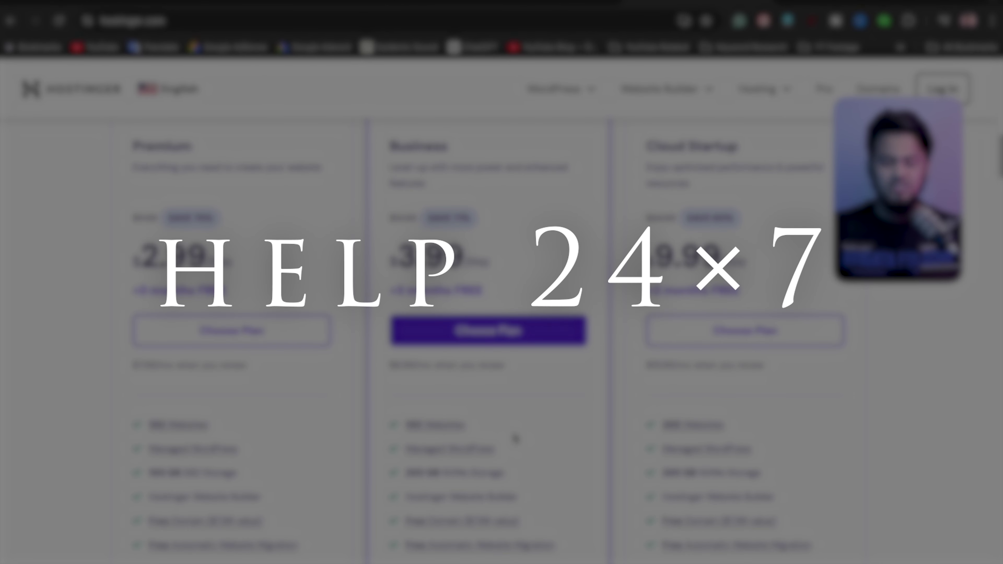
scroll(516, 439, down, 2)
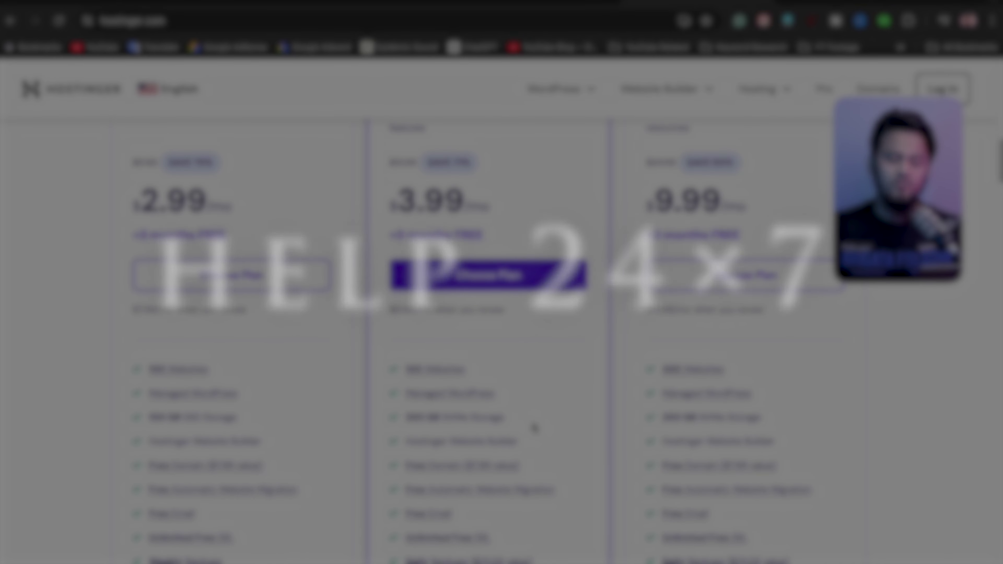
scroll(534, 427, down, 2)
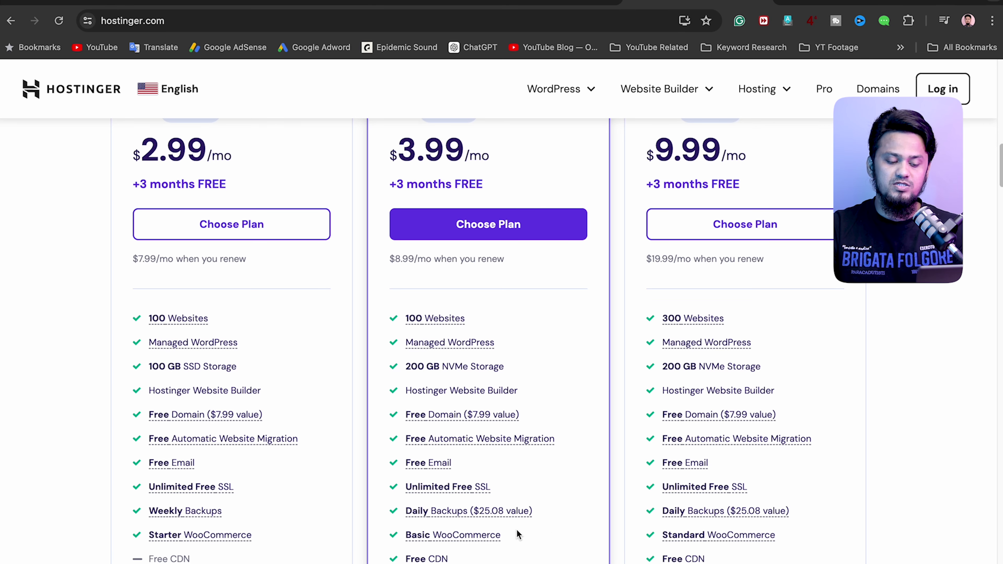
scroll(581, 517, down, 1)
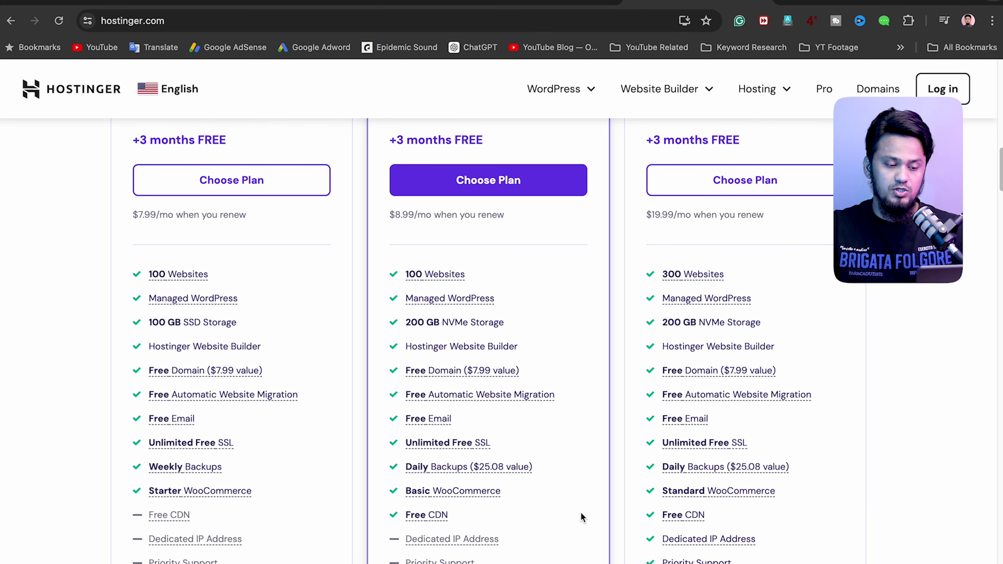
scroll(582, 518, up, 20)
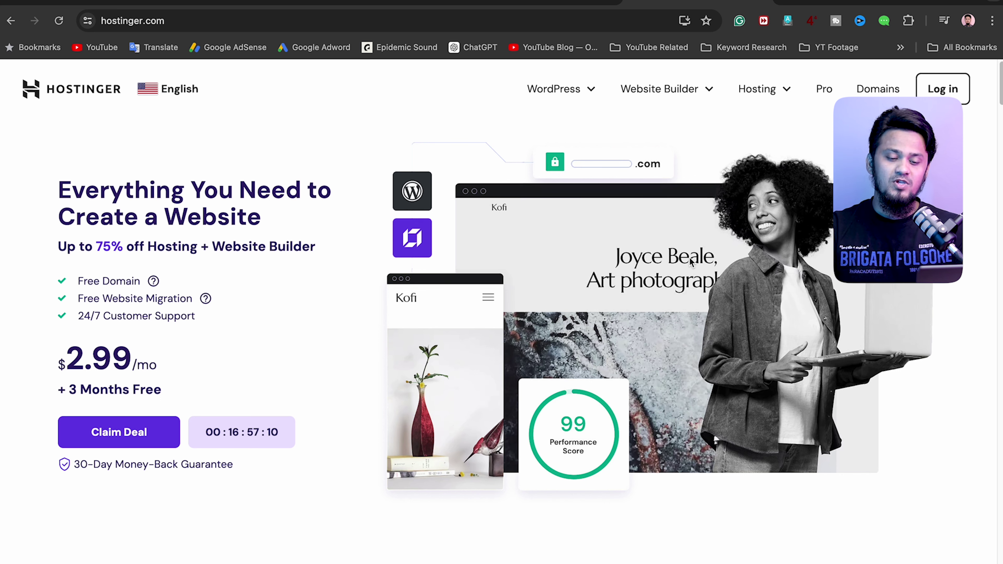
- Sign in to Hostinger with the account email and a retyped password to reach hPanel
click(956, 90)
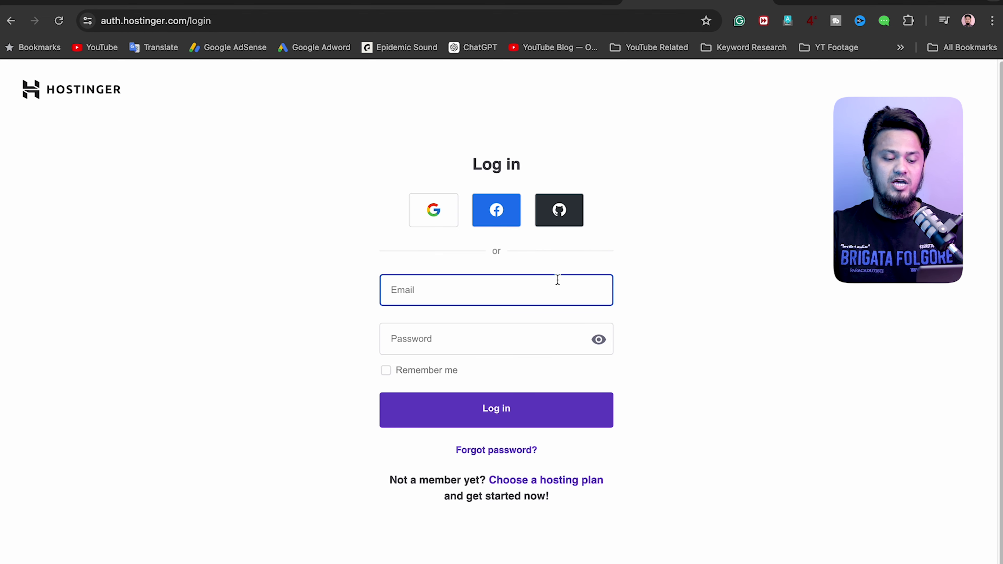
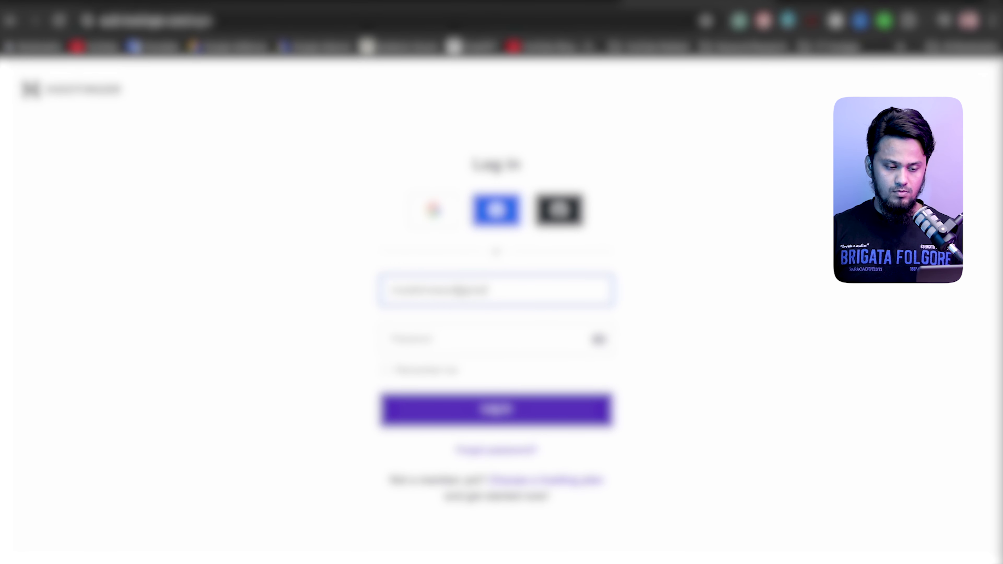
key(Tab)
text(p)
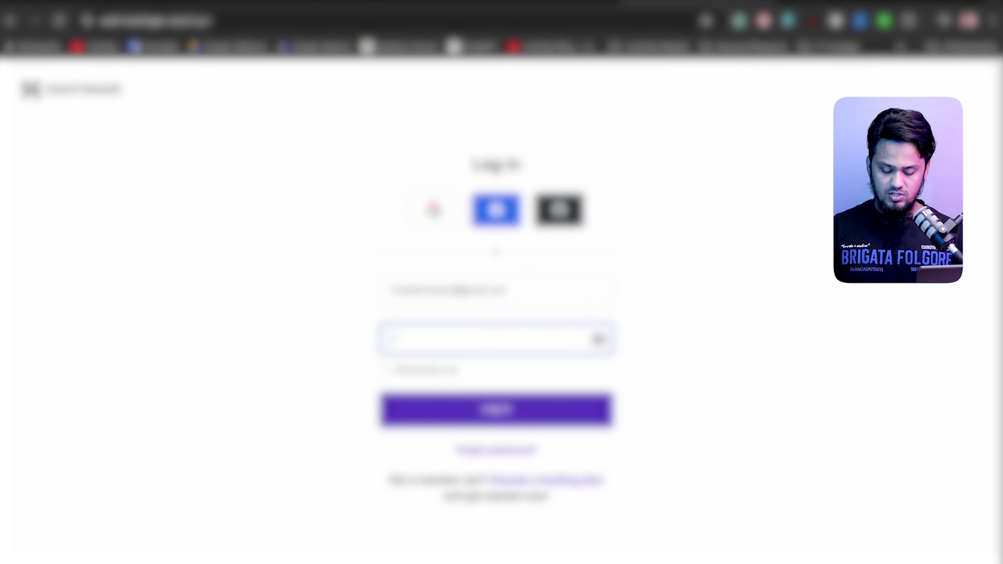
key(ctrl+a)
key(BackSpace)
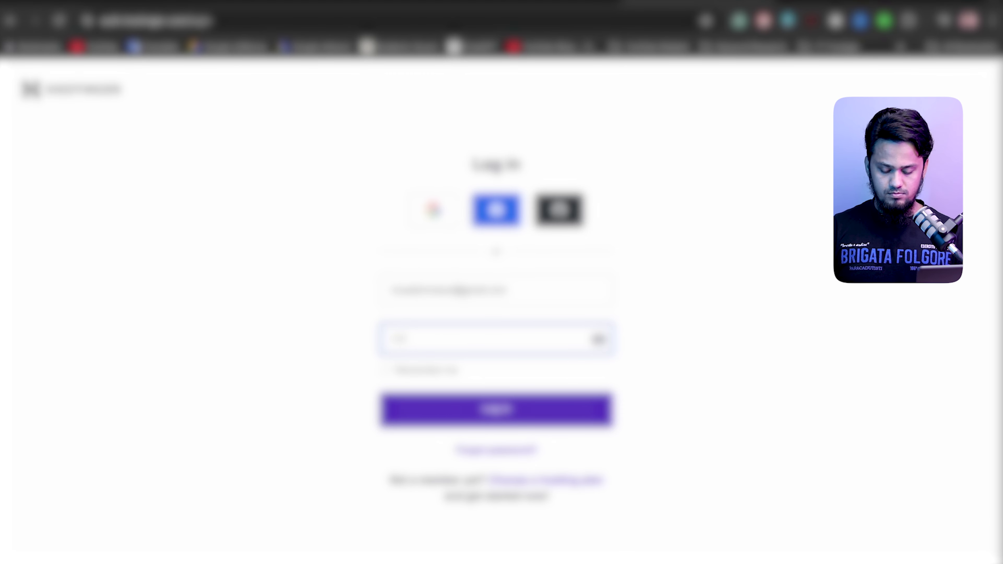
click(550, 411)
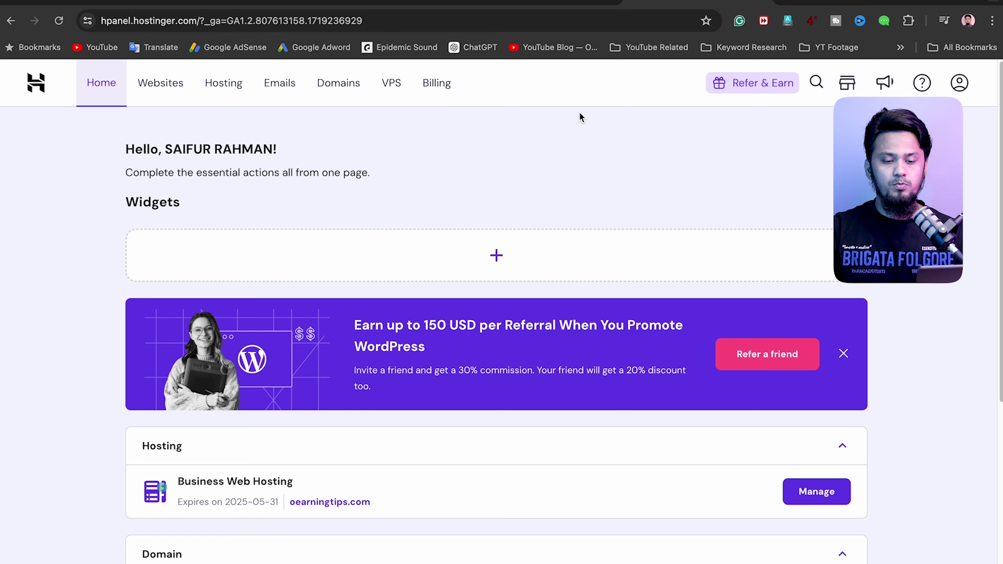
- Go from the Business Web Hosting overview to the Websites list showing oearningtips.com
click(960, 90)
click(576, 160)
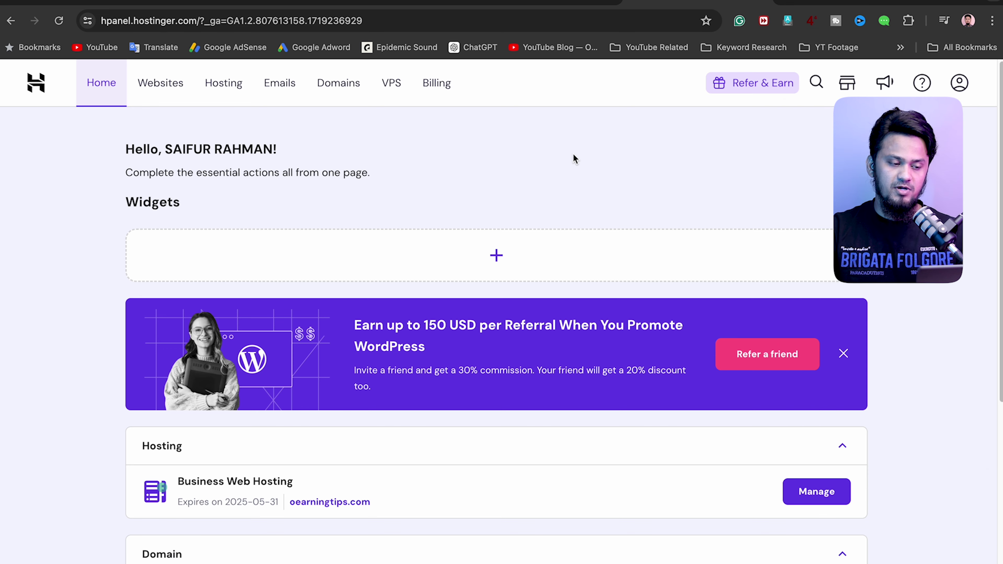
click(226, 88)
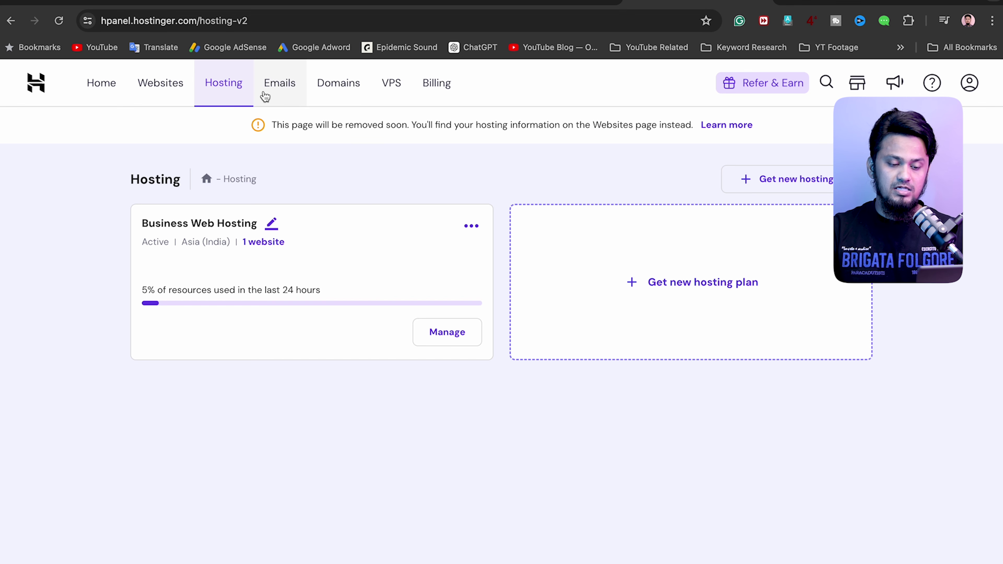
click(156, 97)
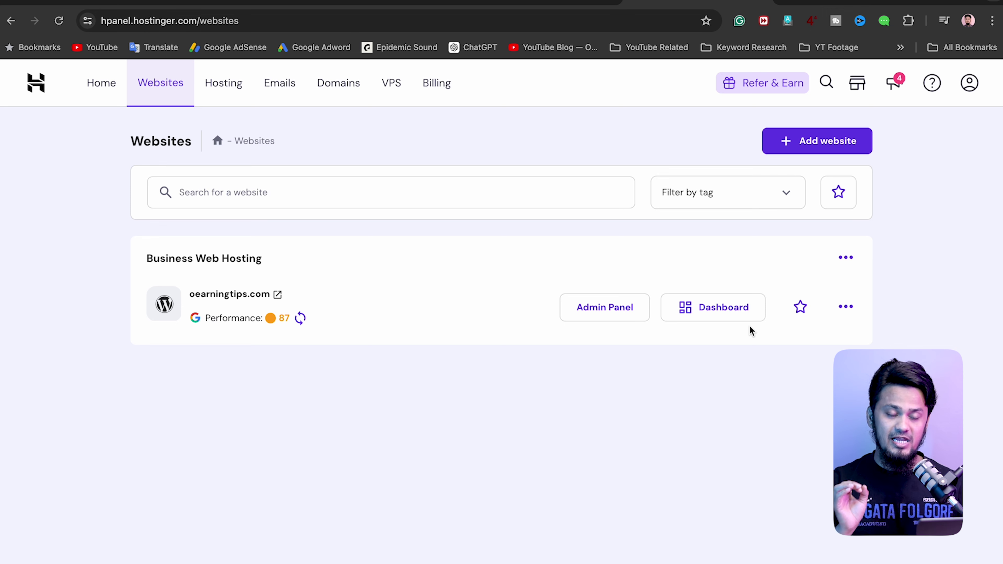
- Go to hPanel's Emails section to set up the free email service
click(274, 93)
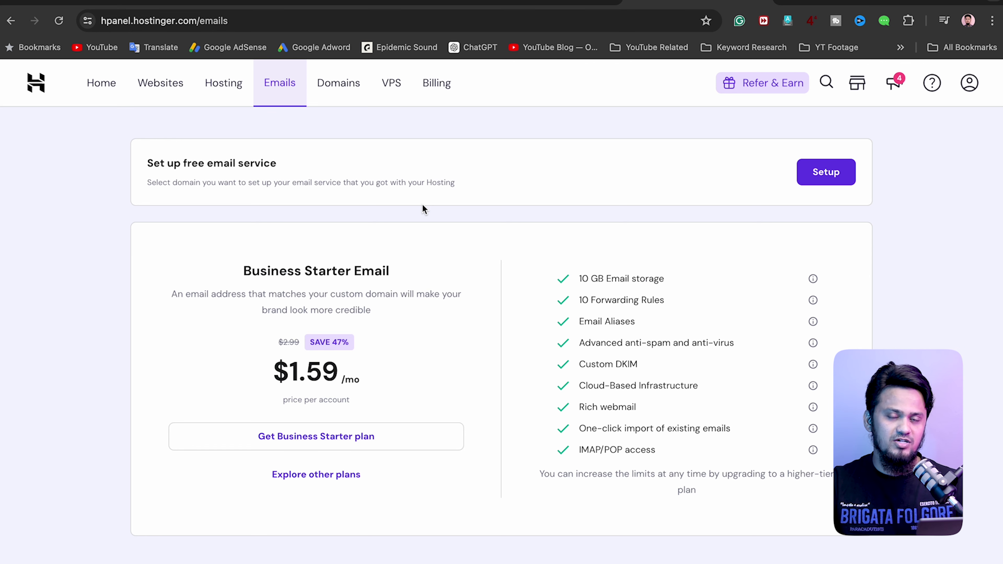
- Confirm oearningtips.com for the free email plan, then manage its new email service
click(844, 175)
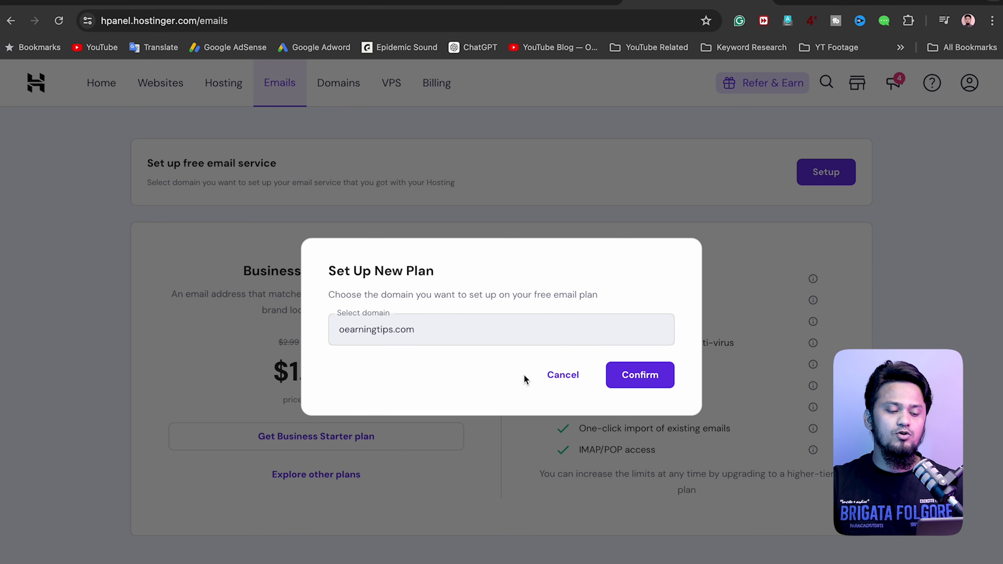
key(XF86MonBrightnessUp)
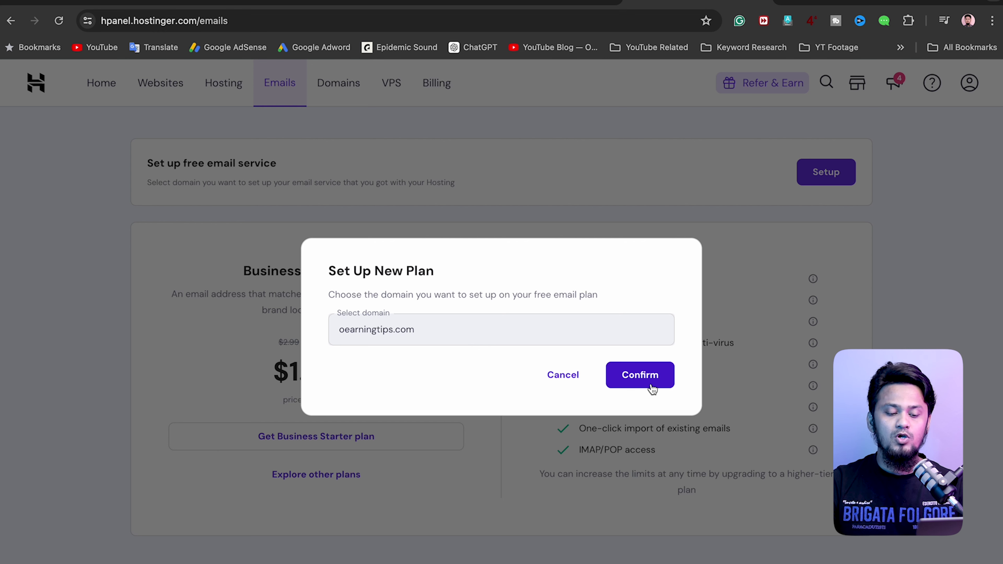
click(652, 387)
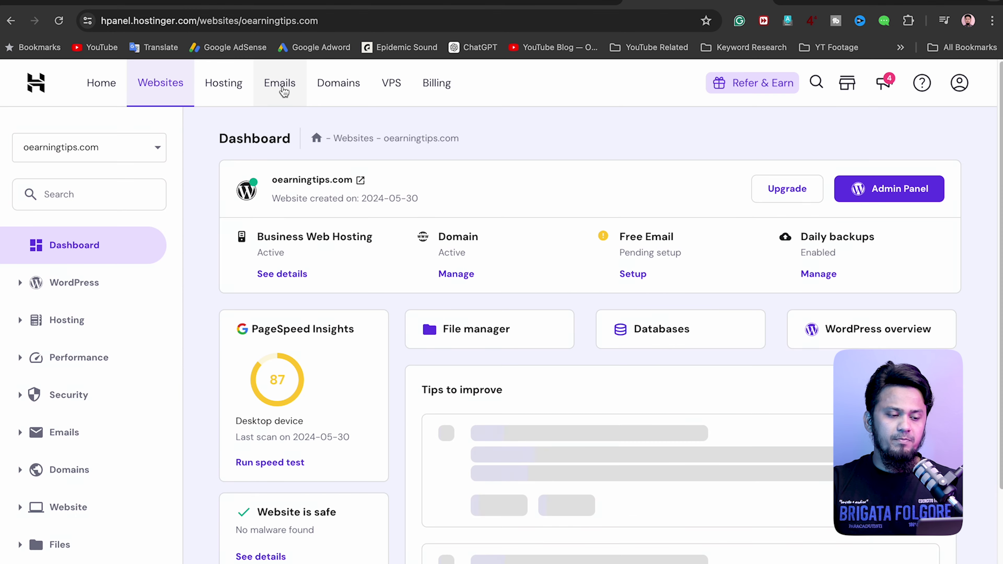
click(281, 88)
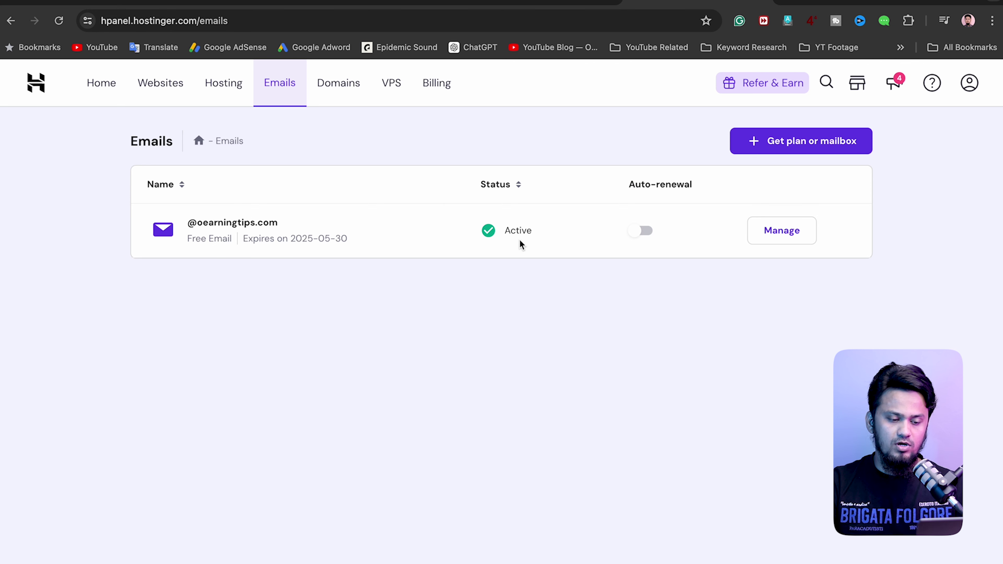
click(758, 236)
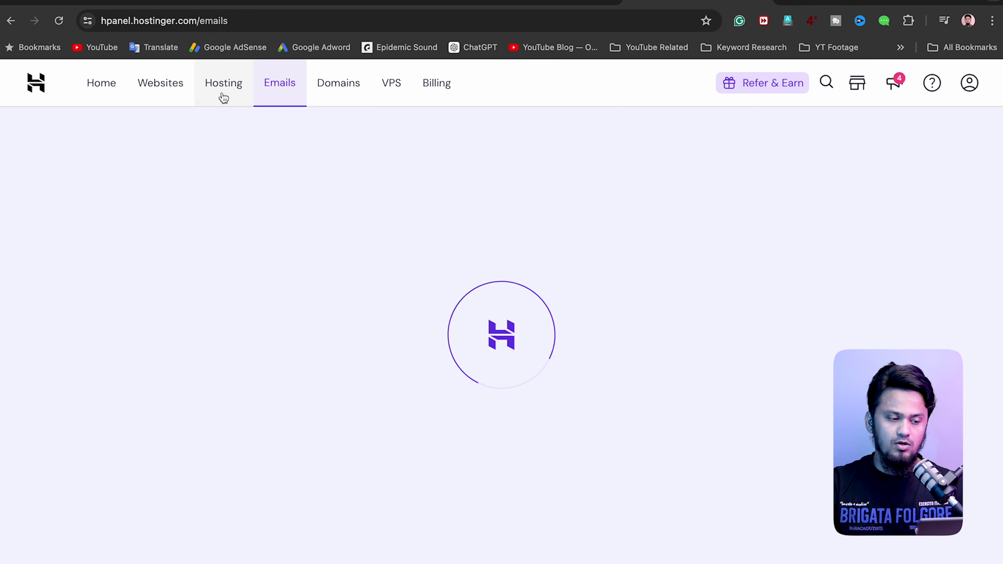
- Reach the oearningtips.com email plan selection via Websites, the site Dashboard and Free Email Manage
click(160, 85)
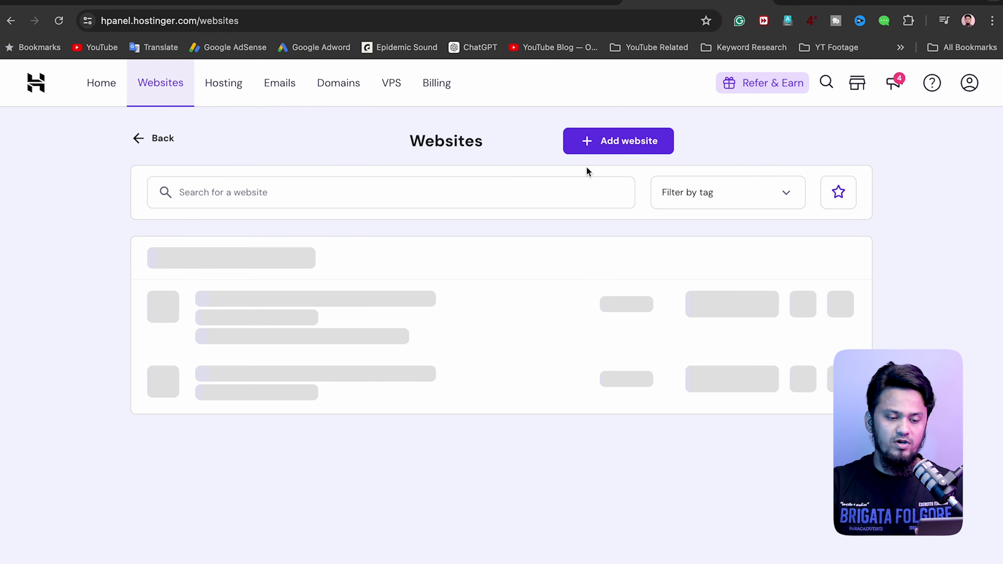
click(700, 320)
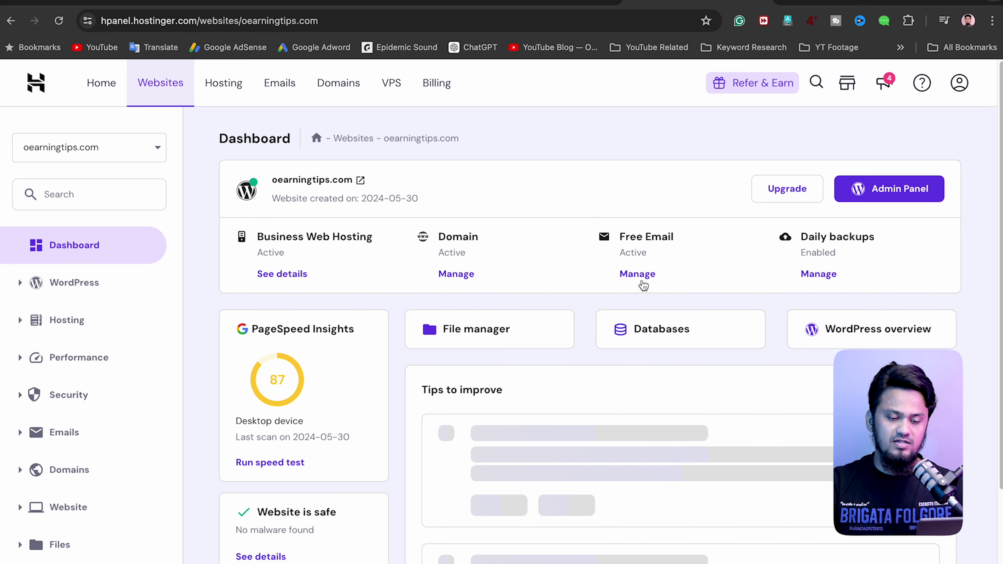
click(638, 274)
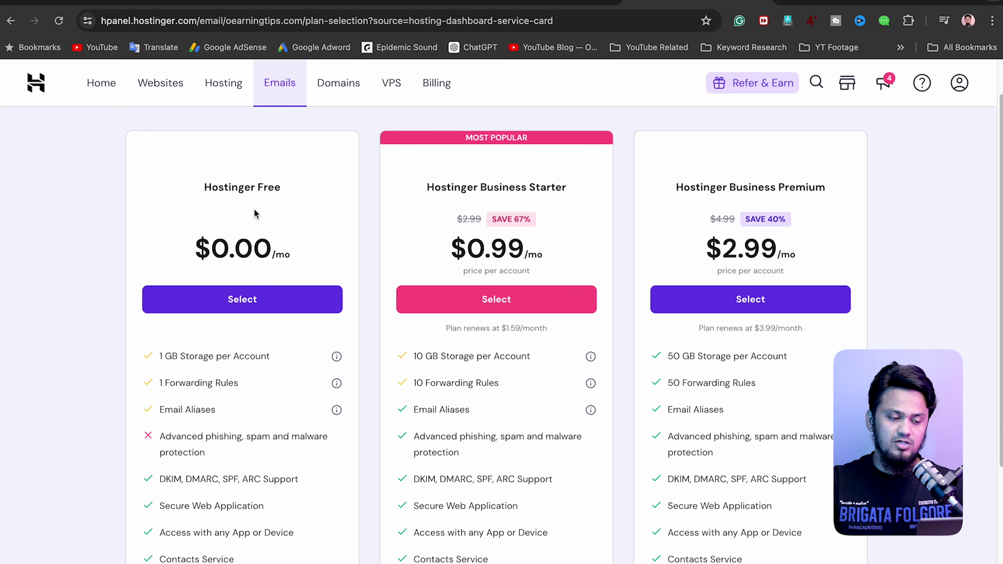
scroll(263, 355, down, 3)
- Choose the Hostinger Free email plan and enter the new mailbox name
click(261, 224)
scroll(345, 351, down, 3)
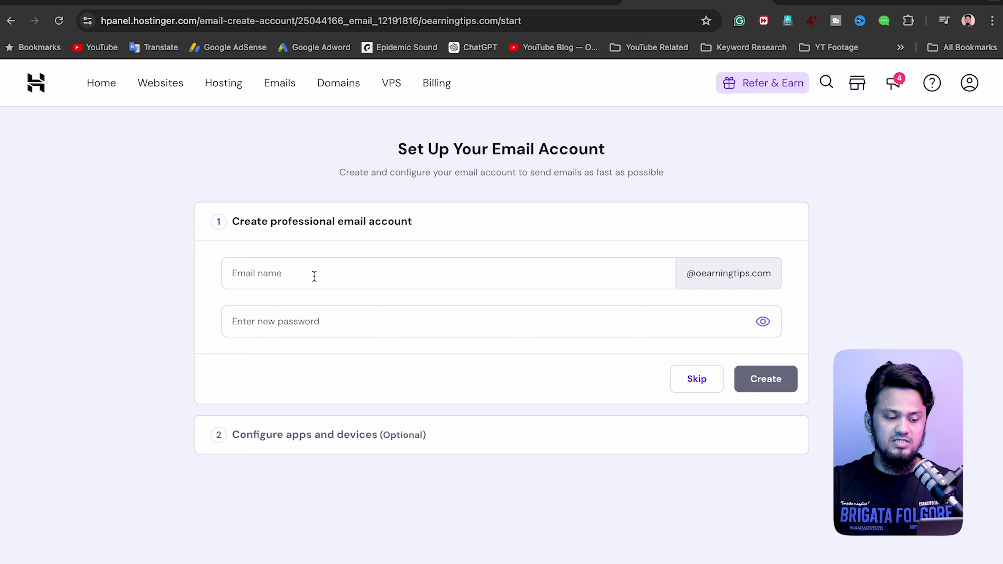
click(386, 277)
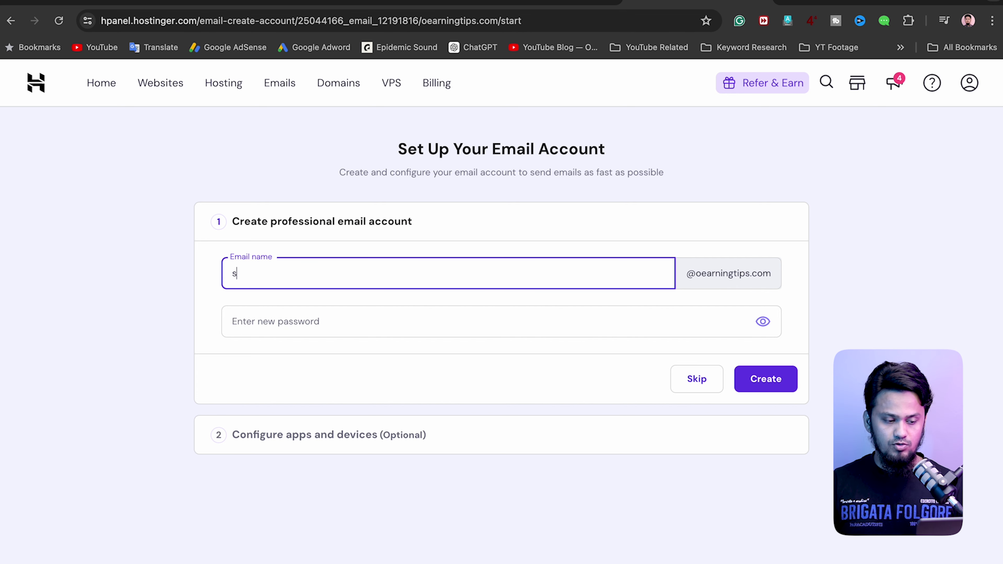
click(858, 309)
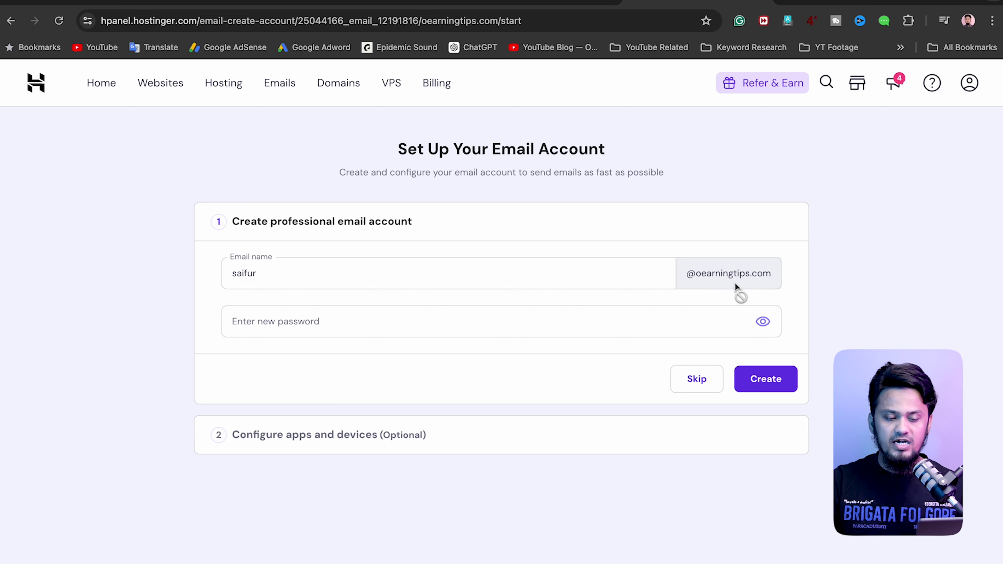
- Set a password meeting the requirements and create the oearningtips.com email account
click(527, 323)
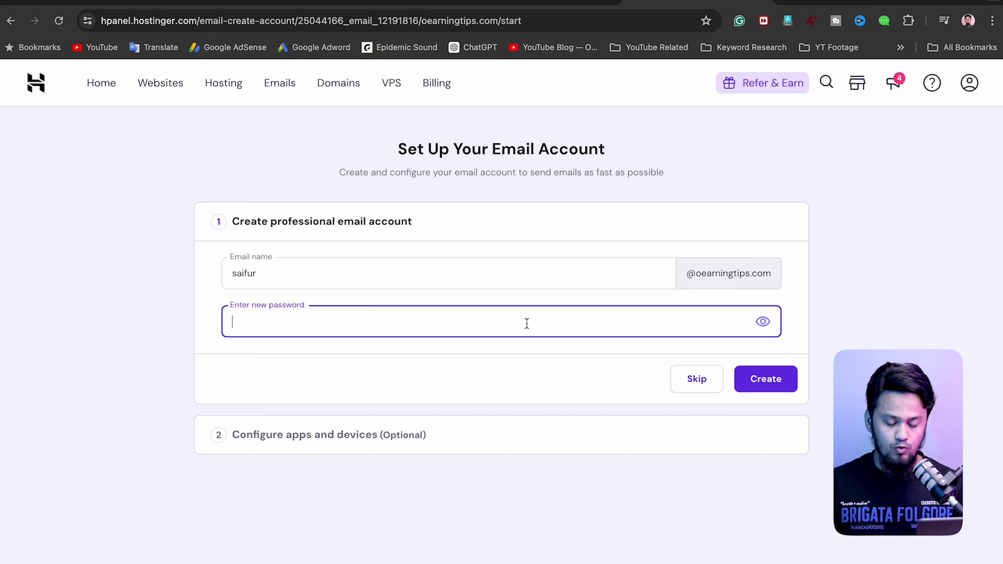
key(BackSpace)
key(BackSpace)
key(BackSpace)
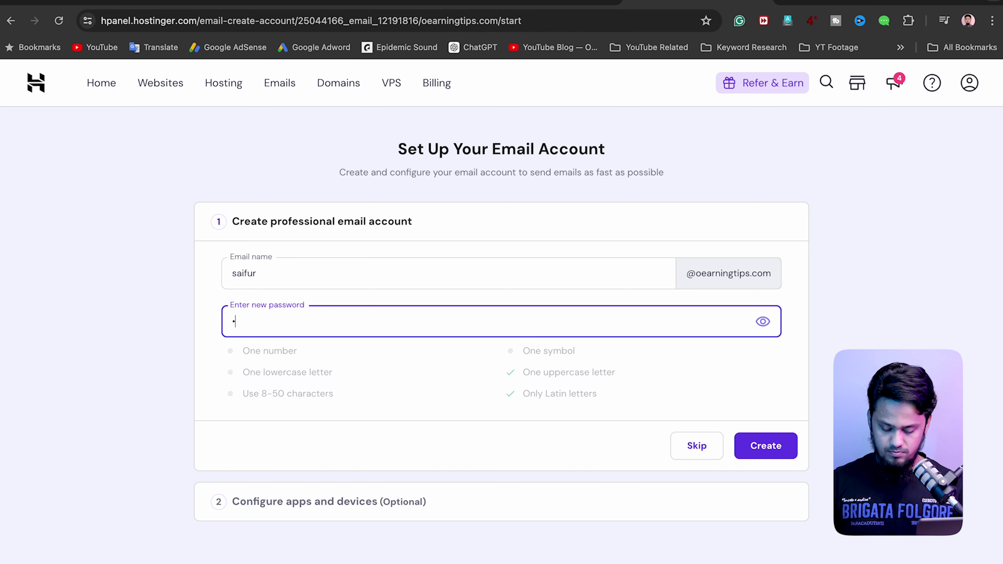
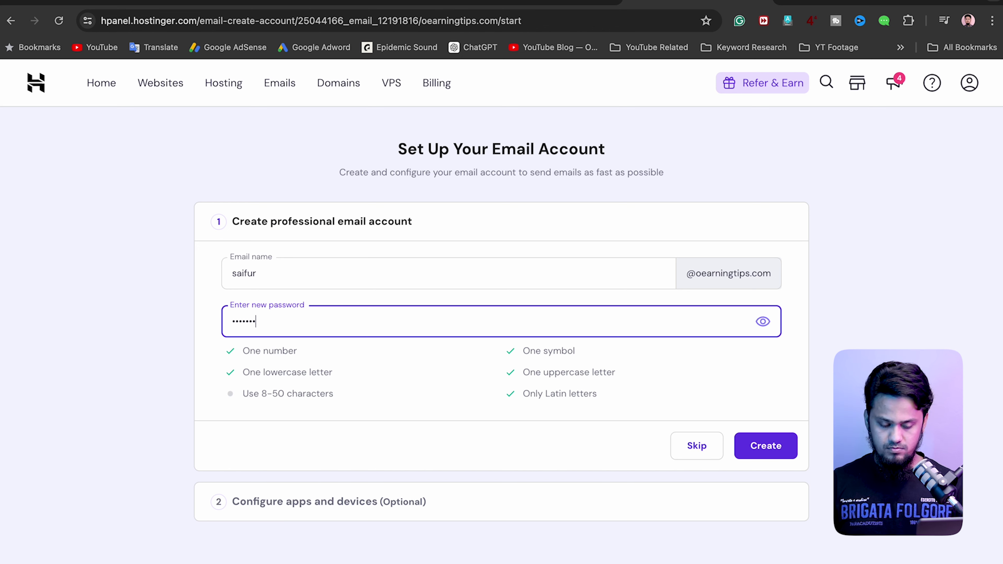
click(656, 407)
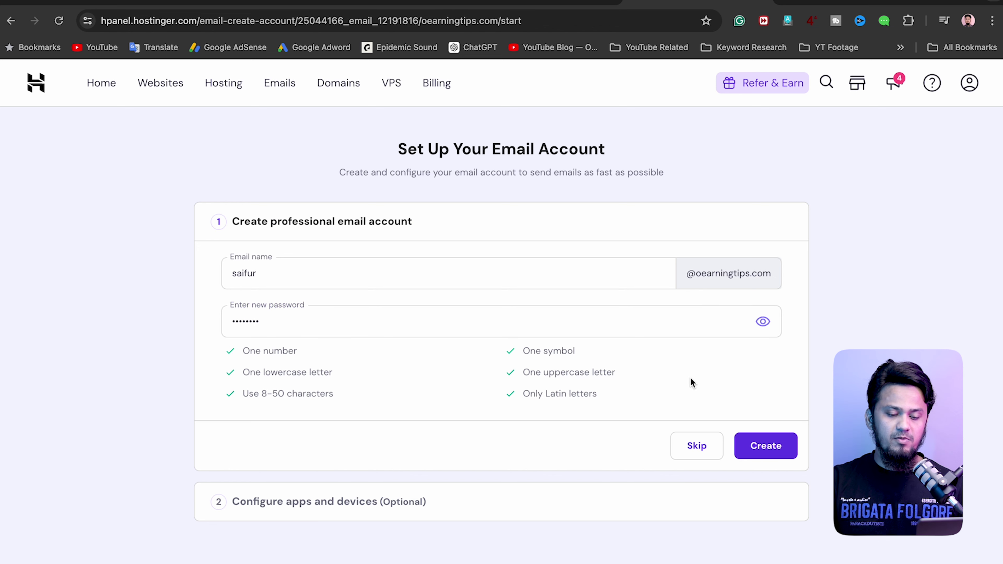
click(283, 272)
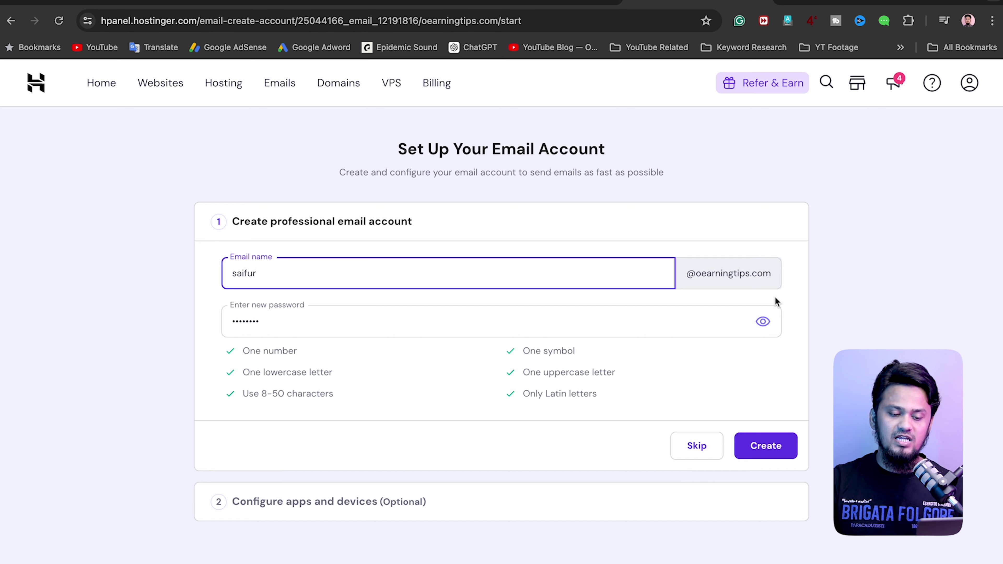
click(775, 450)
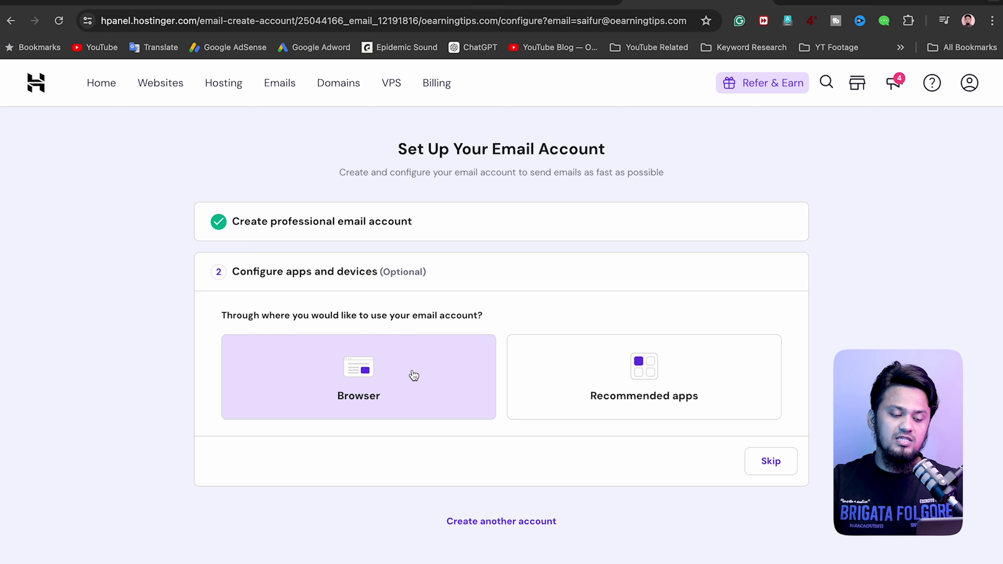
- Choose Browser access via Webmail for the new mailbox and complete the setup
click(410, 376)
scroll(217, 389, down, 3)
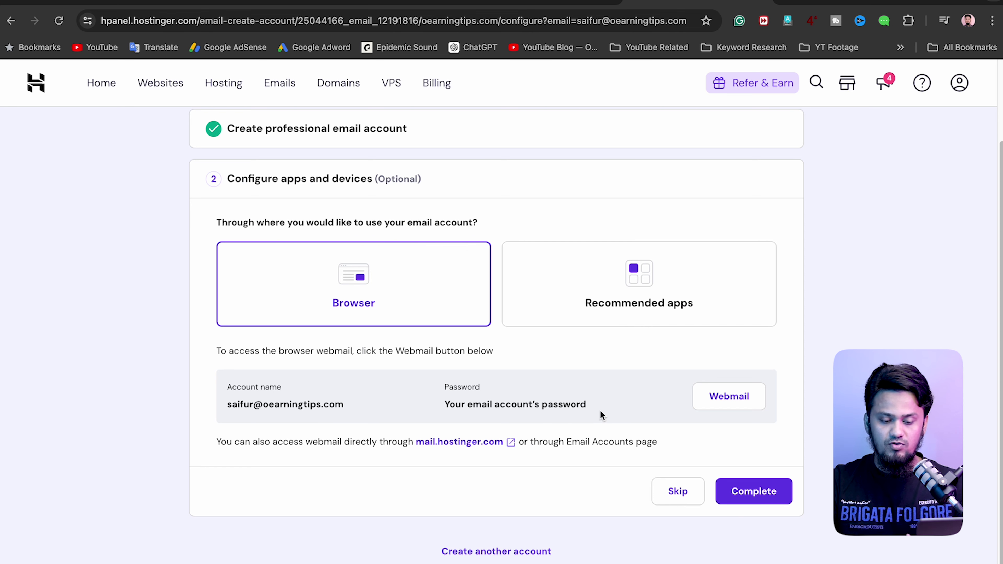
click(745, 408)
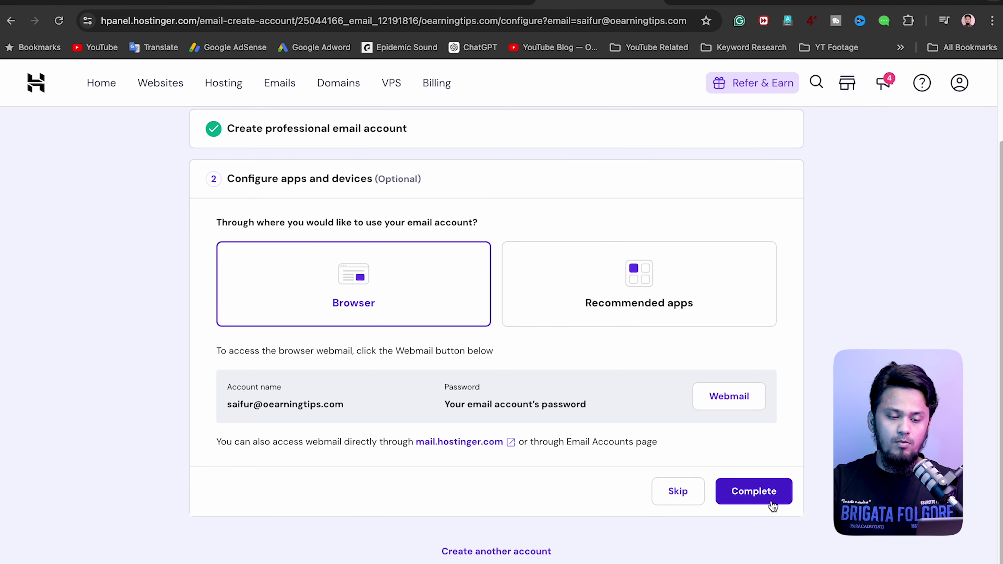
click(774, 504)
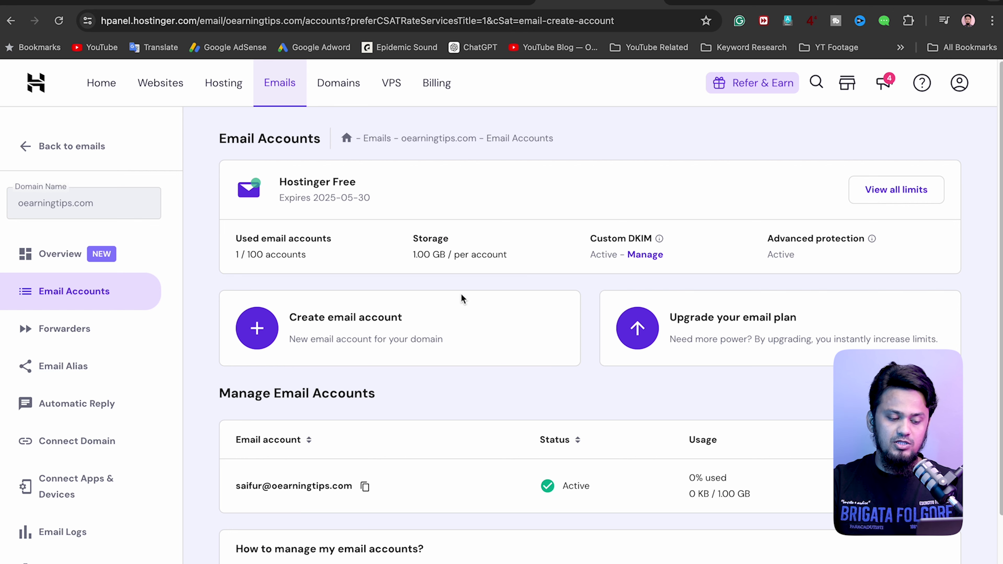
- Bring up the Hostinger Webmail login tab with the new account's address prefilled
mouse_move(759, 494)
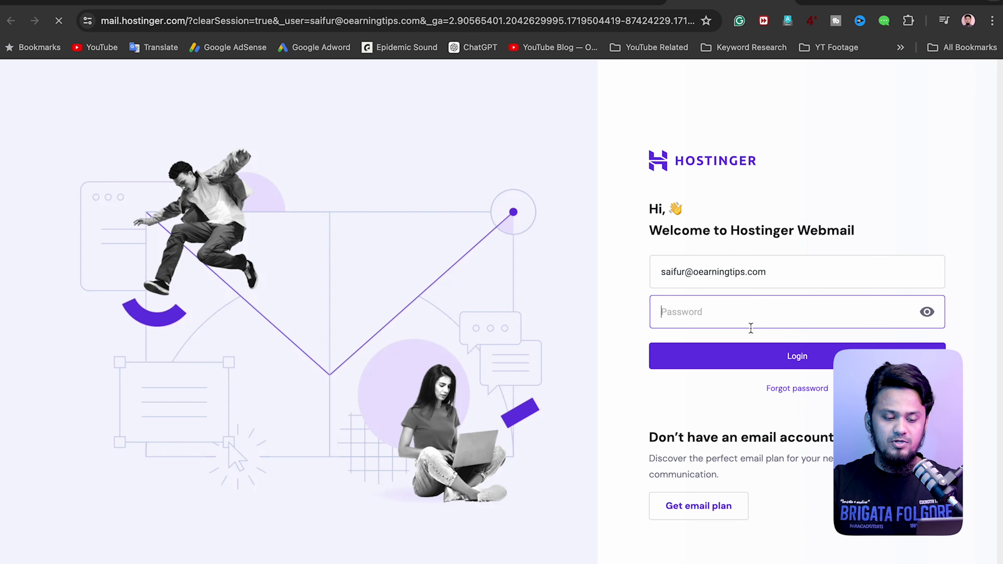
click(633, 7)
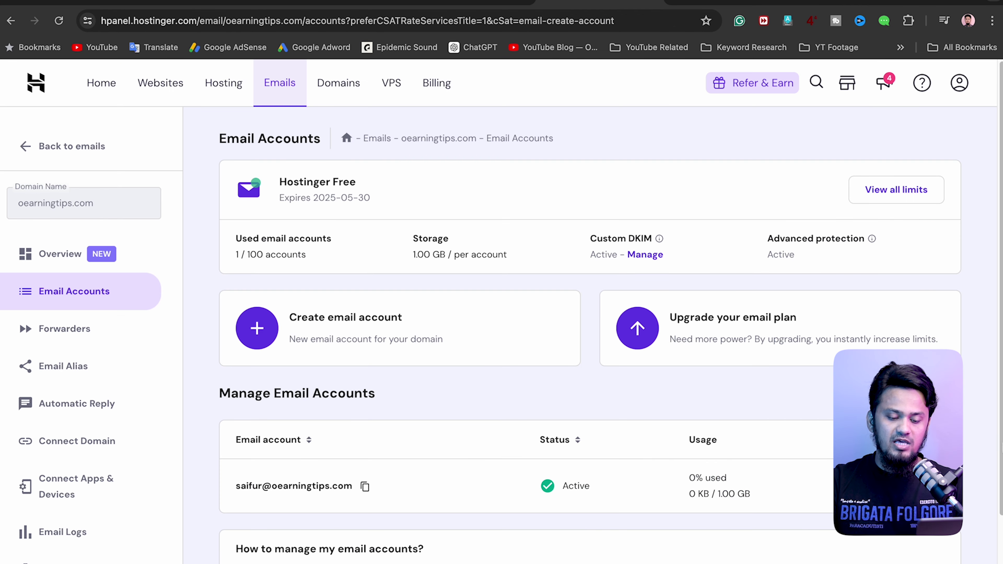
click(689, 5)
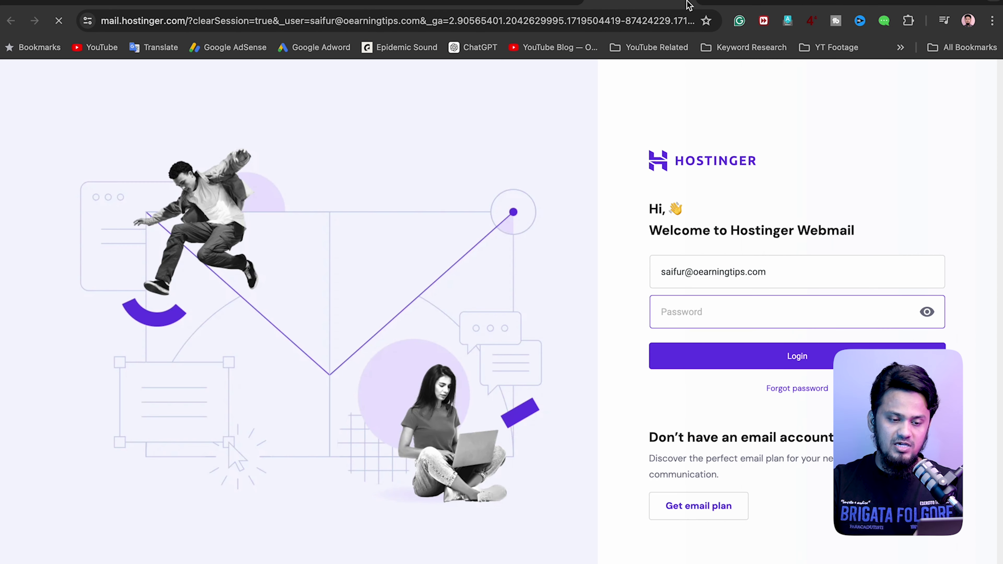
click(633, 7)
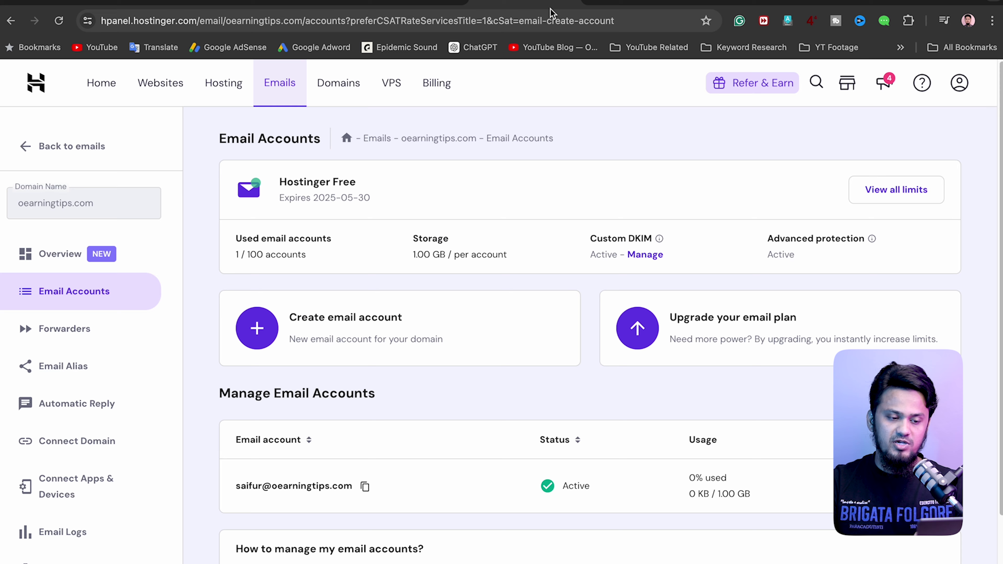
scroll(25, 322, down, 3)
scroll(26, 323, up, 3)
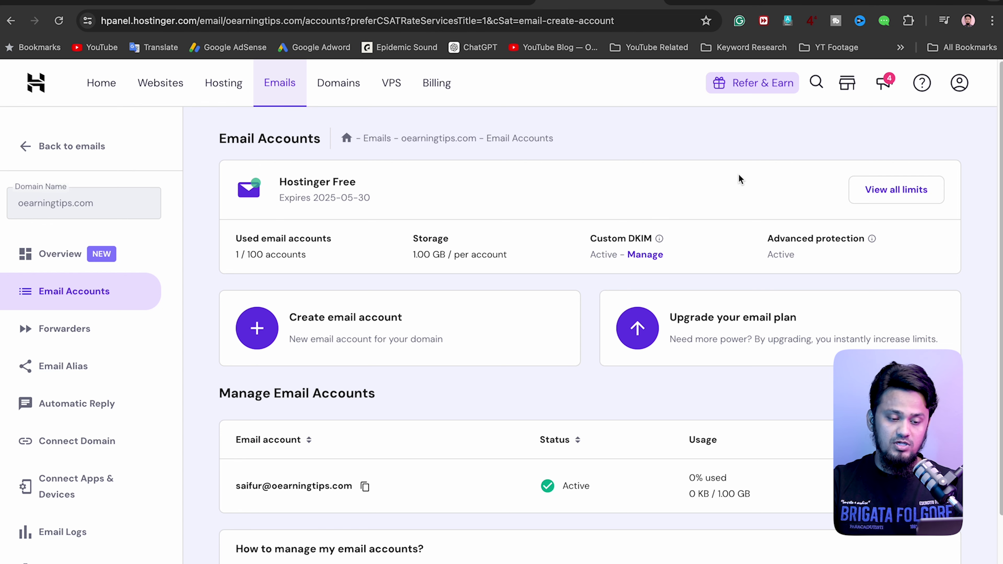
click(717, 8)
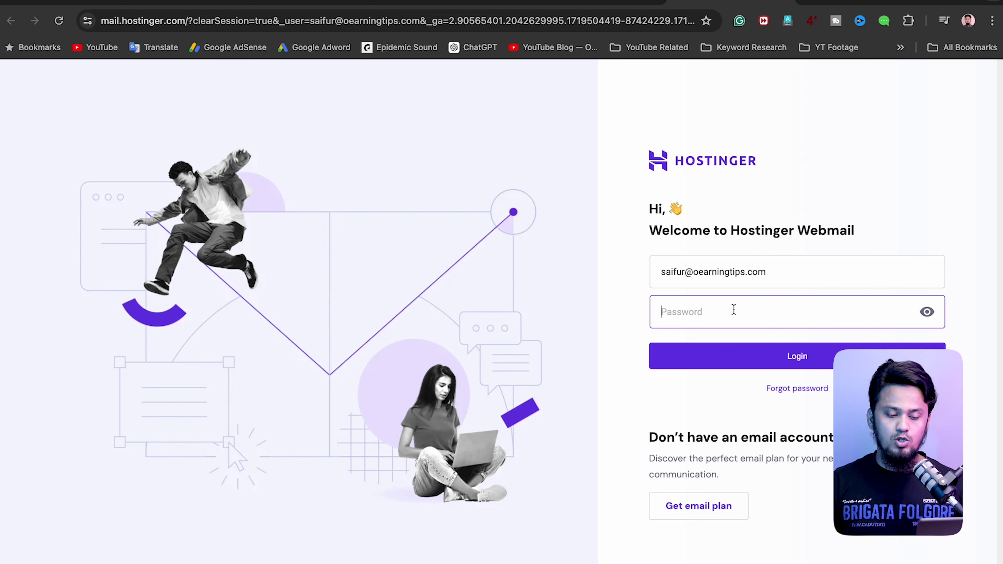
- Log in to Webmail with the pasted account password
key(ctrl+v)
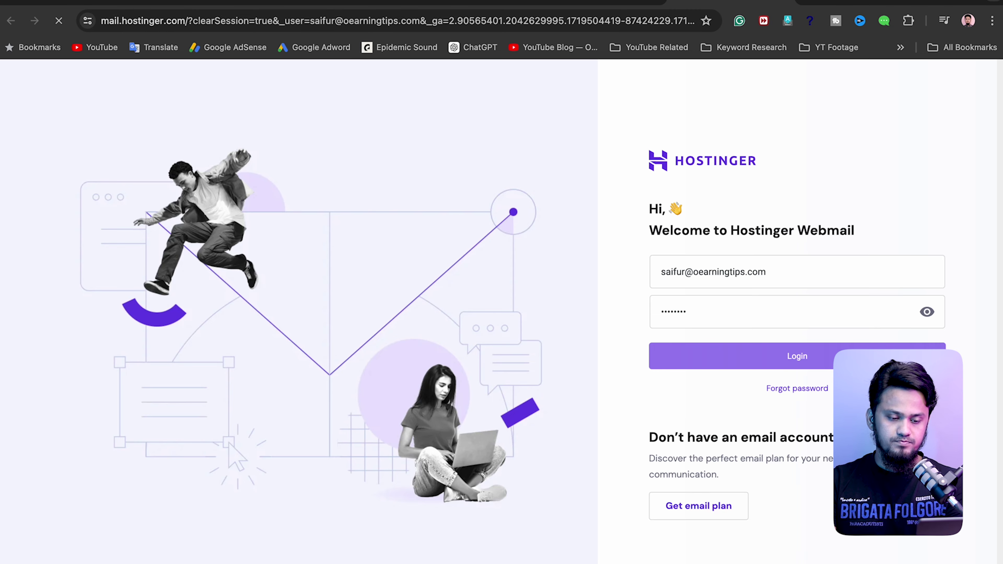
key(Return)
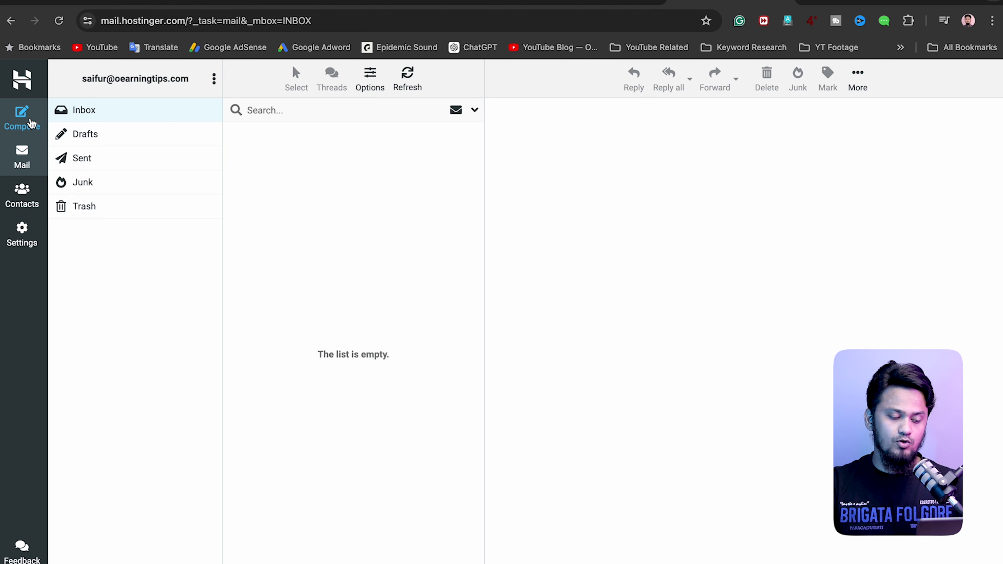
- Compose a new email to the recipient's address with subject 'Check new email of OEarningTips.com'
click(32, 123)
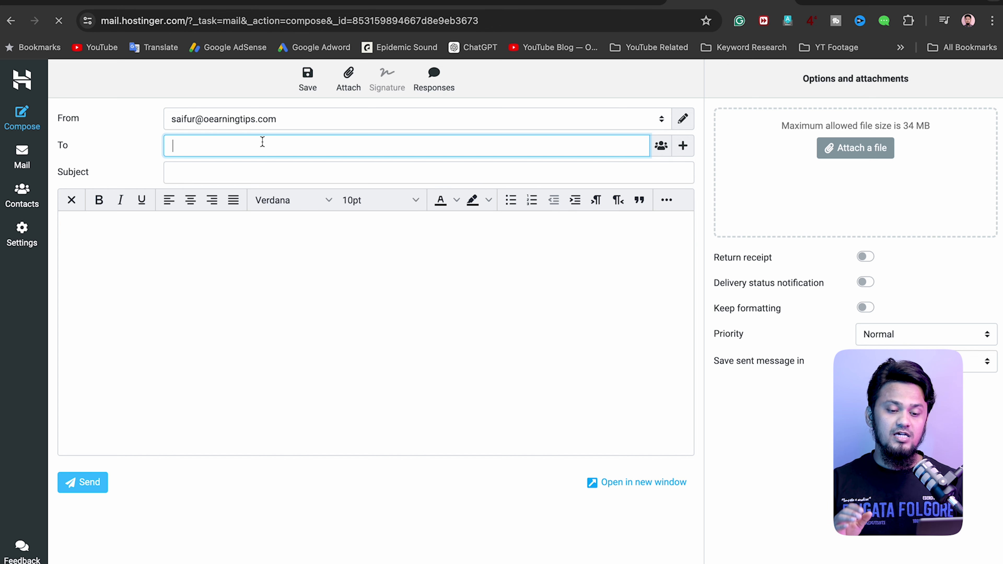
key(Return)
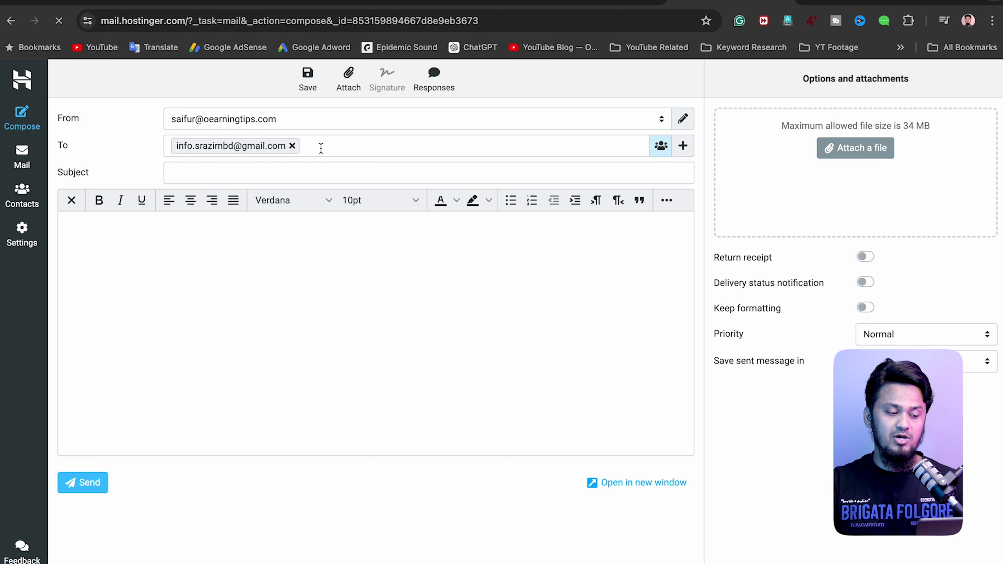
click(307, 172)
text(Check new o)
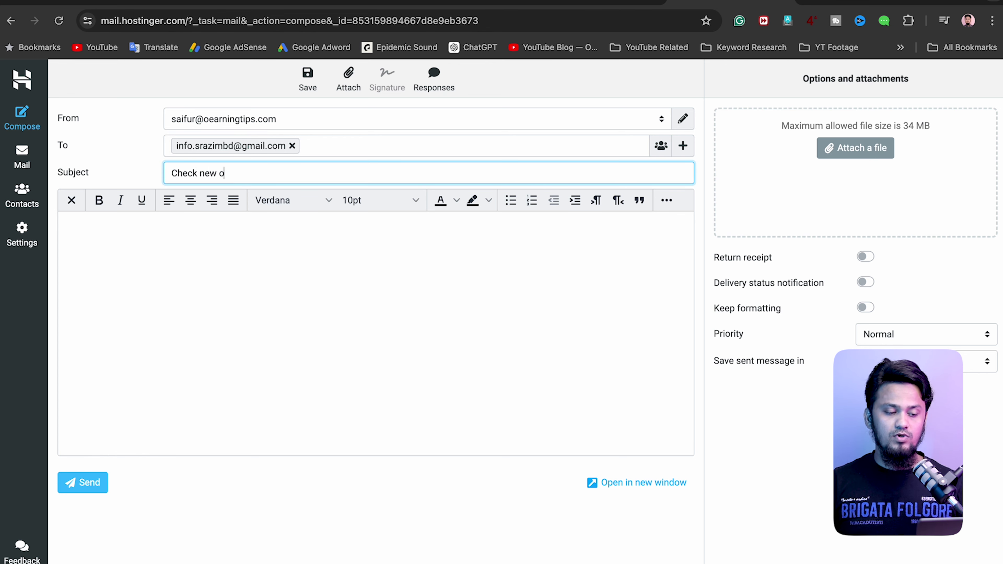
key(BackSpace)
text(email of )
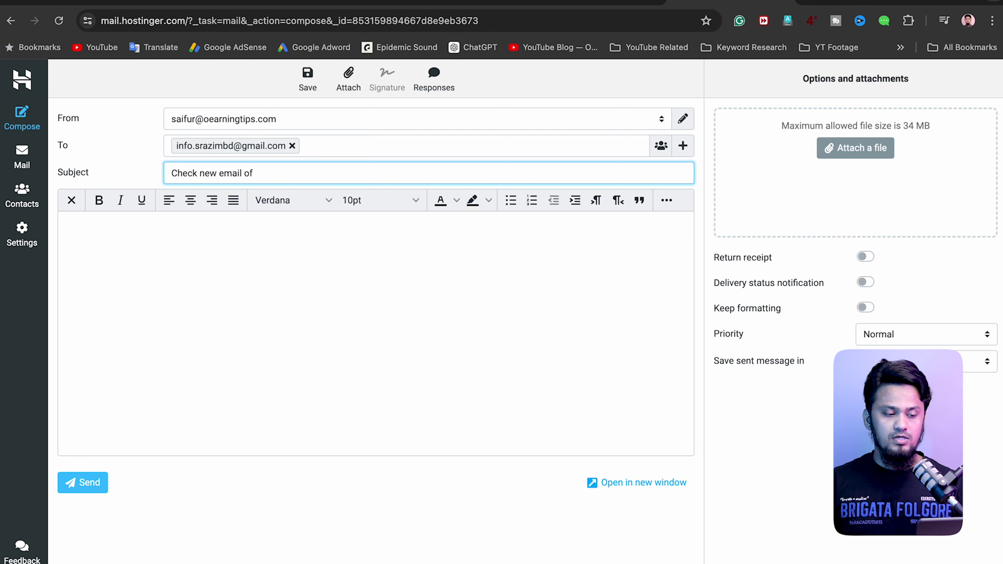
text(OEar)
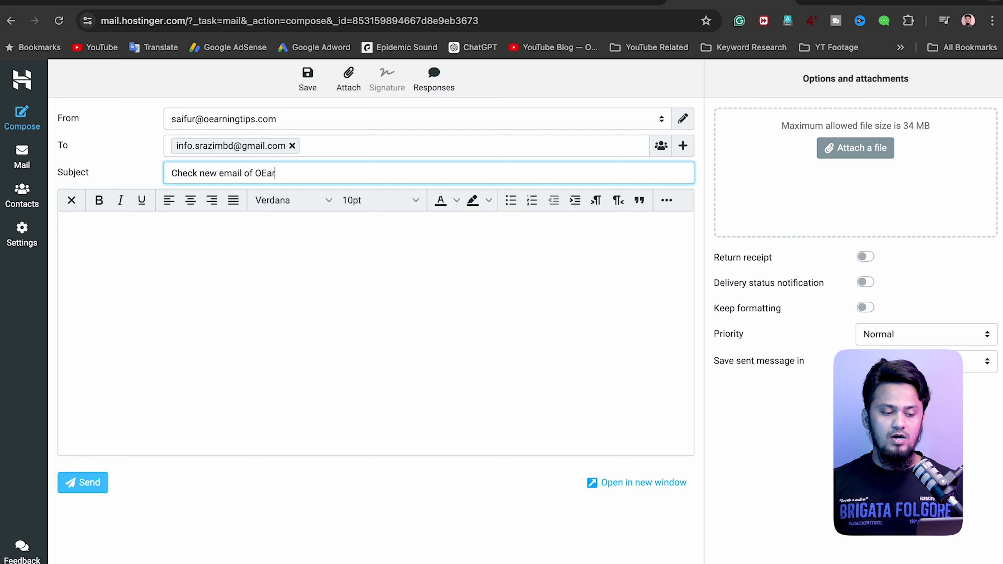
text(ningTips)
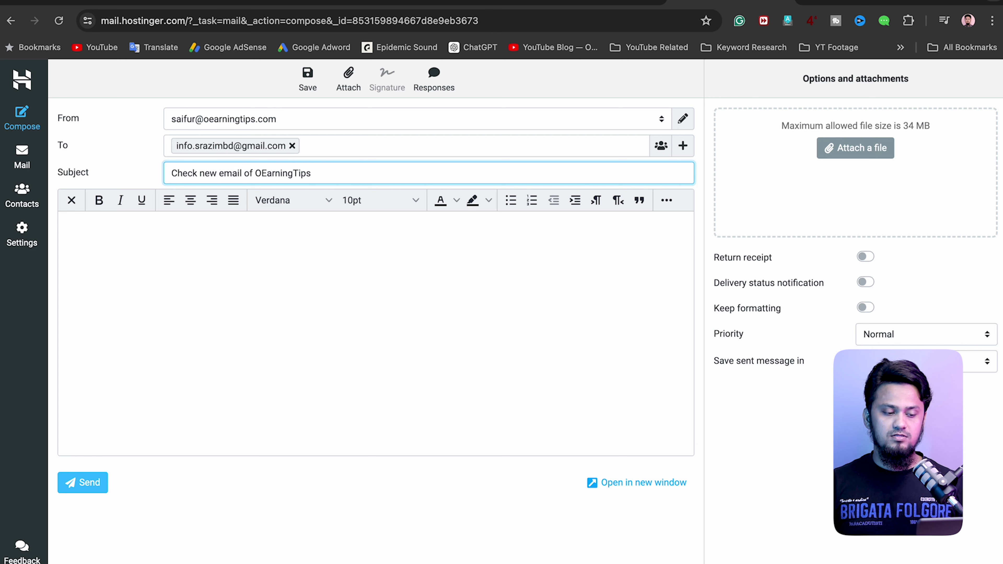
text(.com)
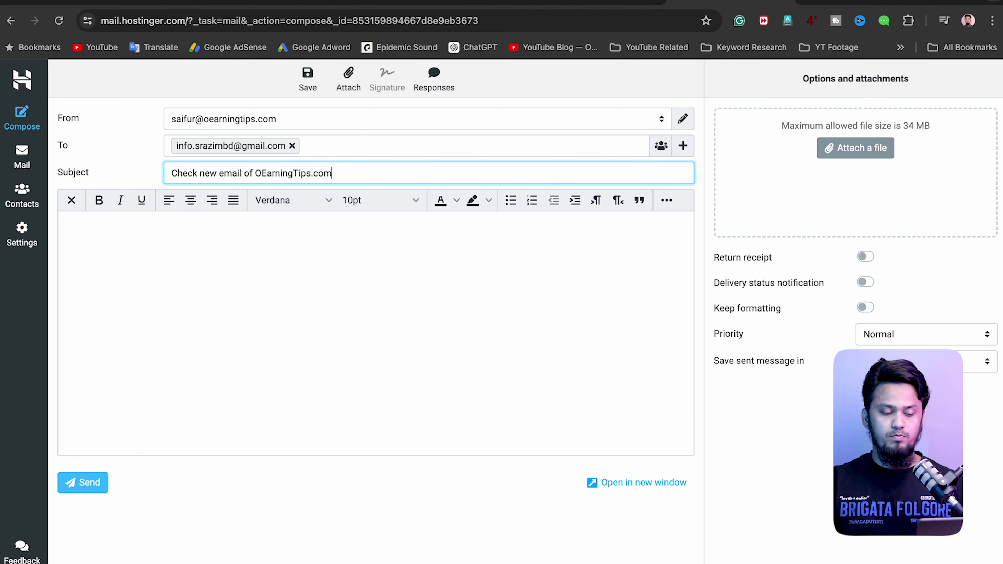
click(292, 256)
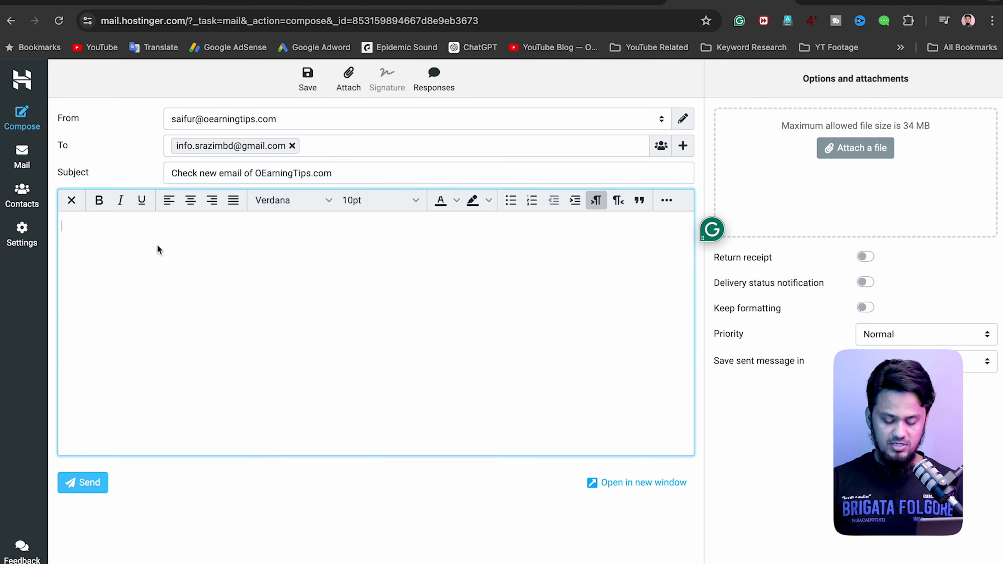
- Write the greeting 'Hi,' and the line 'How are you today?' in the message body
text(Hi,)
key(BackSpace)
key(BackSpace)
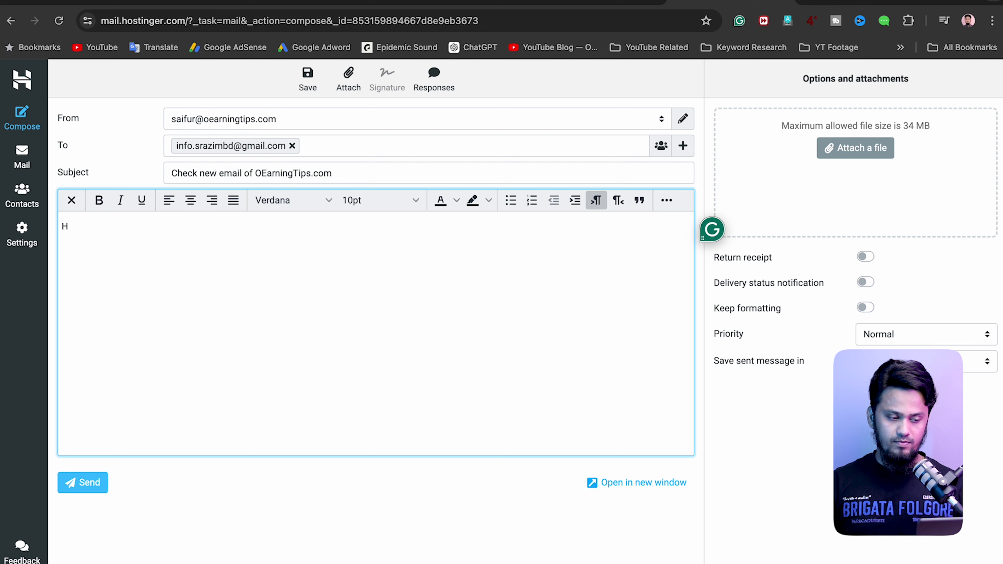
text(i,)
key(Return)
text(How are you today)
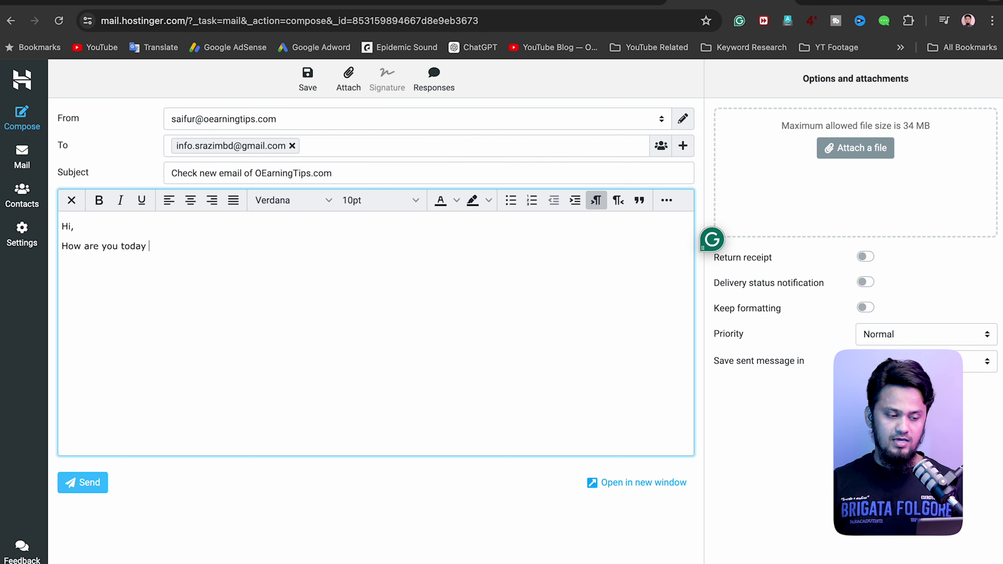
key(BackSpace)
key(BackSpace)
text(?)
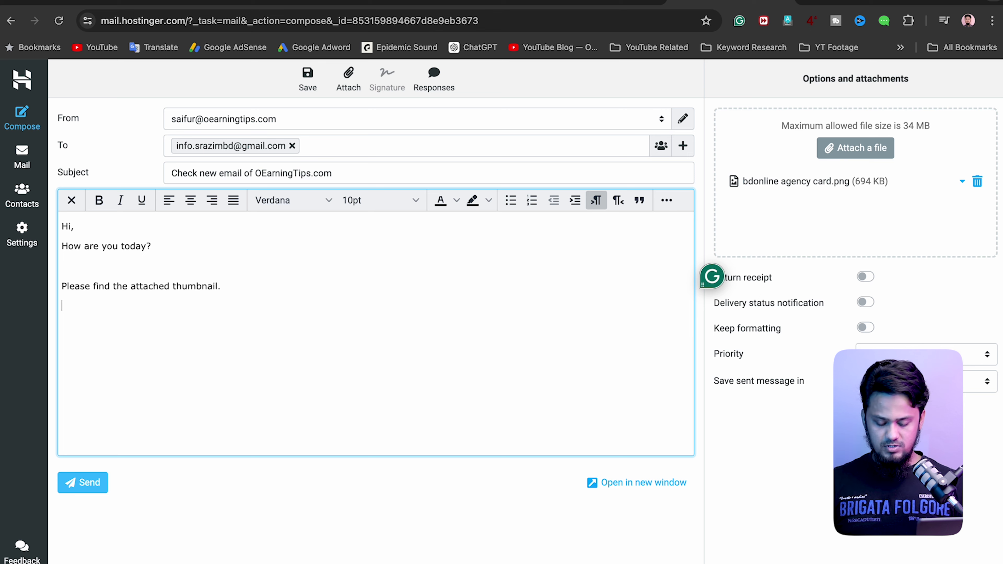
- Add the 'Thanks.' sign-off and make the attachment line bold
key(Return)
key(Return)
text(Tha)
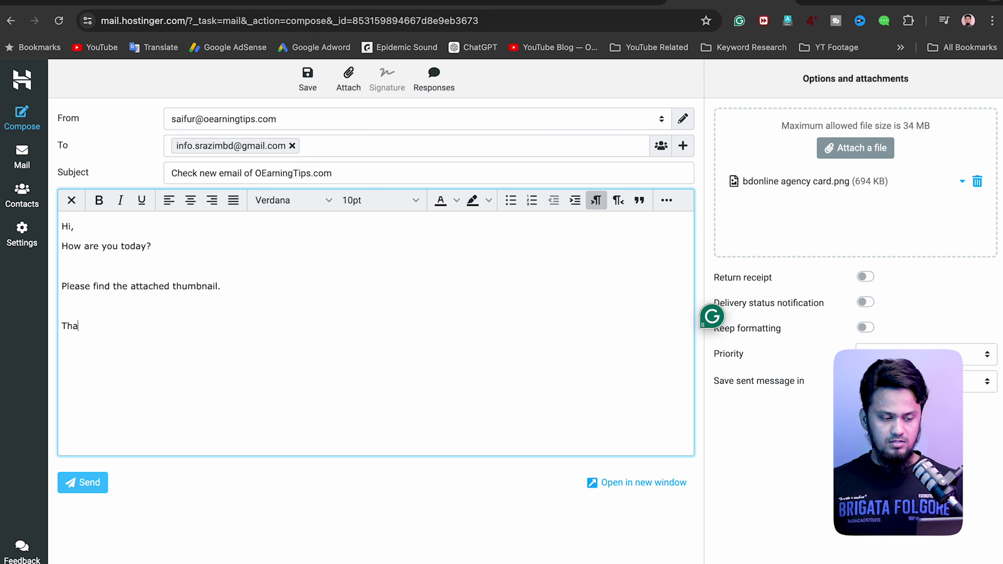
text(nks./)
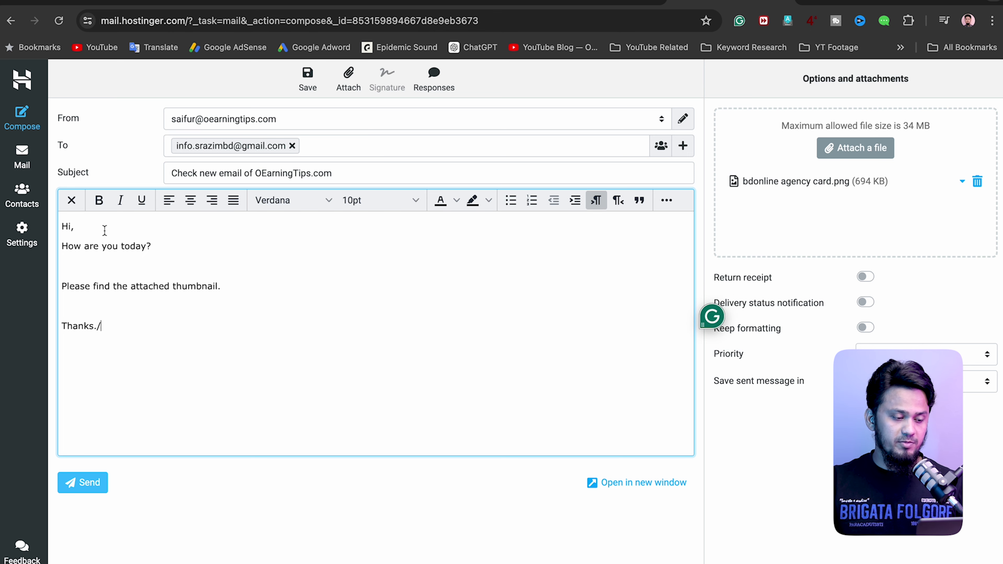
drag(224, 286, 60, 287)
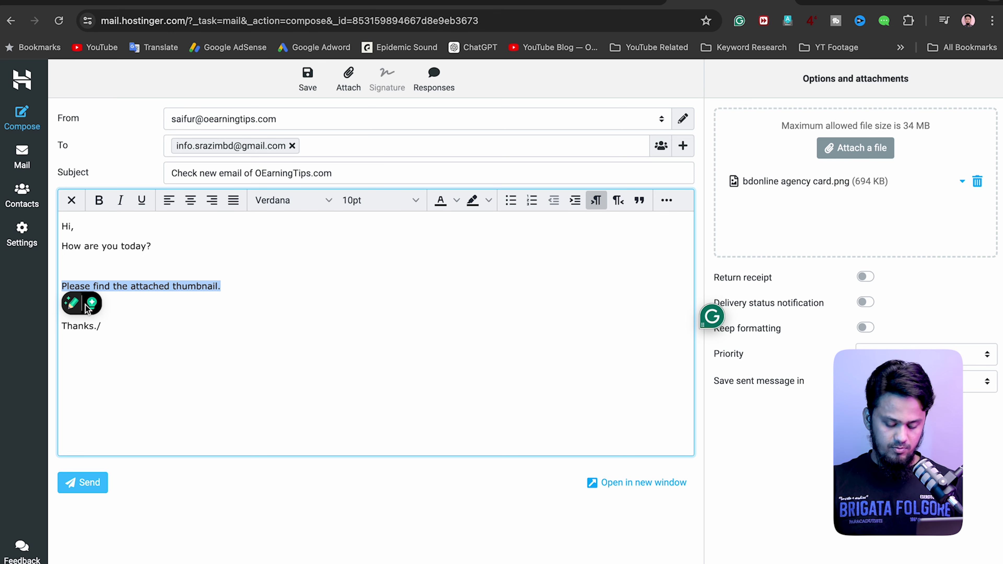
key(ctrl+b)
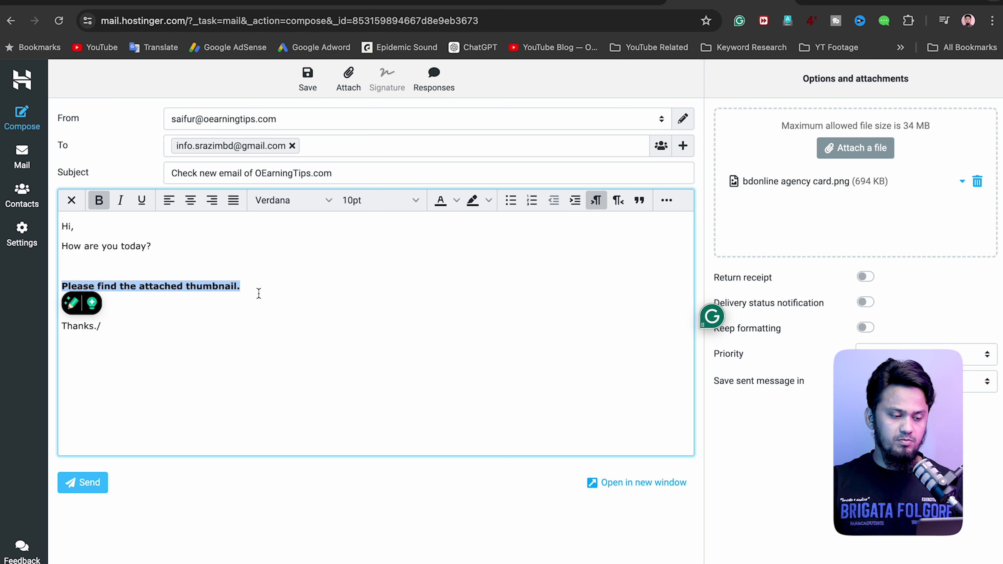
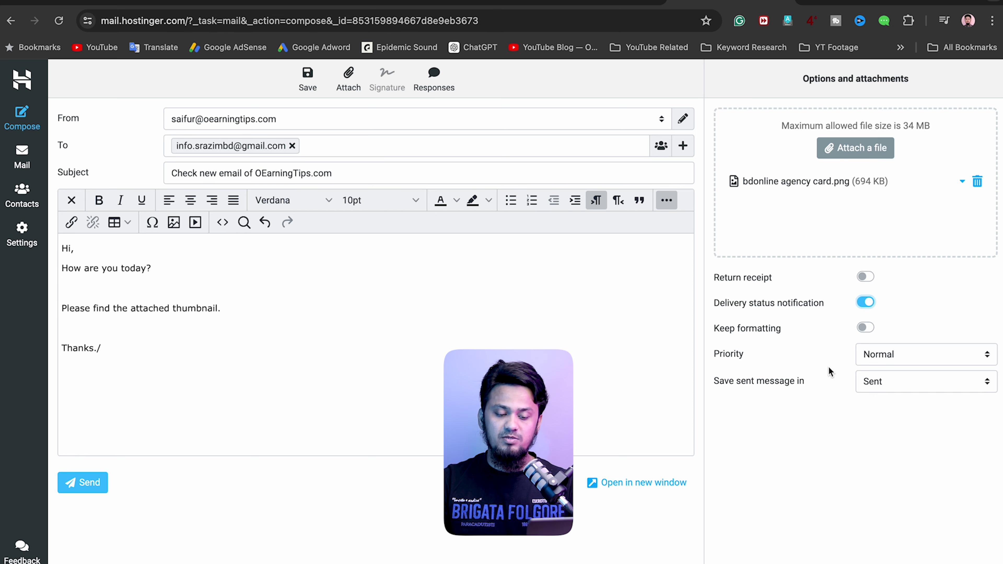
- Keep Normal priority and the Sent folder for copies, then send the thumbnail email with its attachment
click(924, 352)
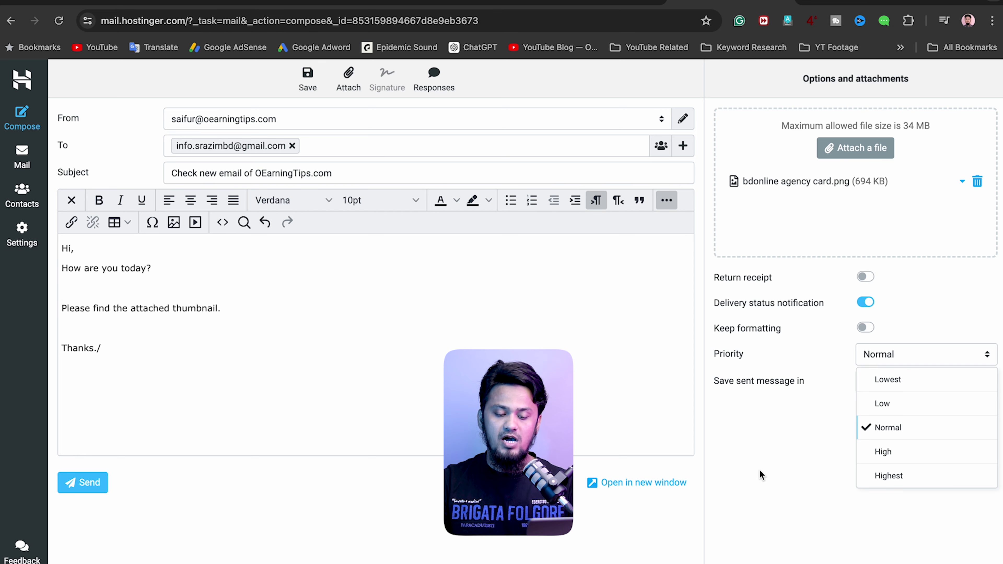
click(793, 465)
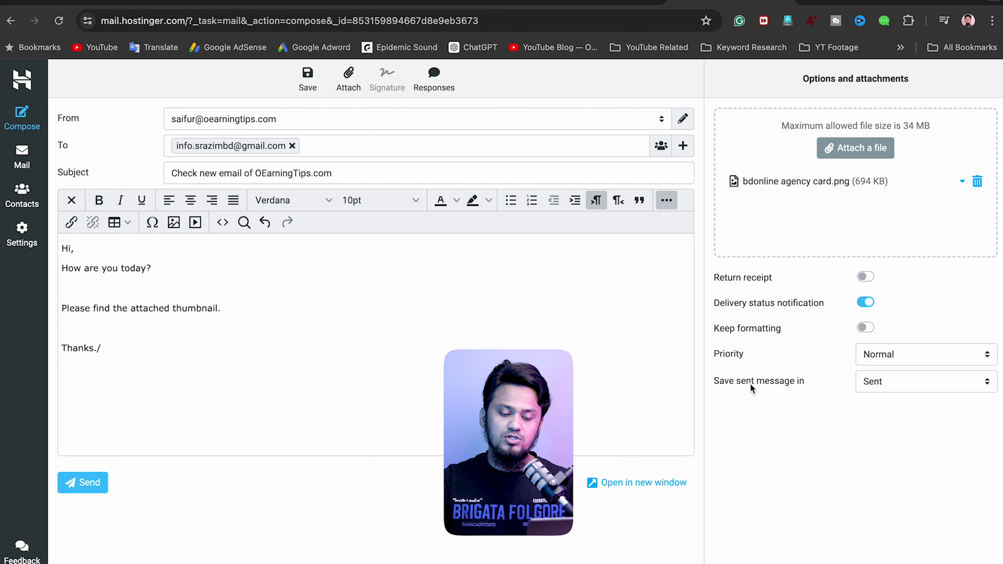
click(883, 387)
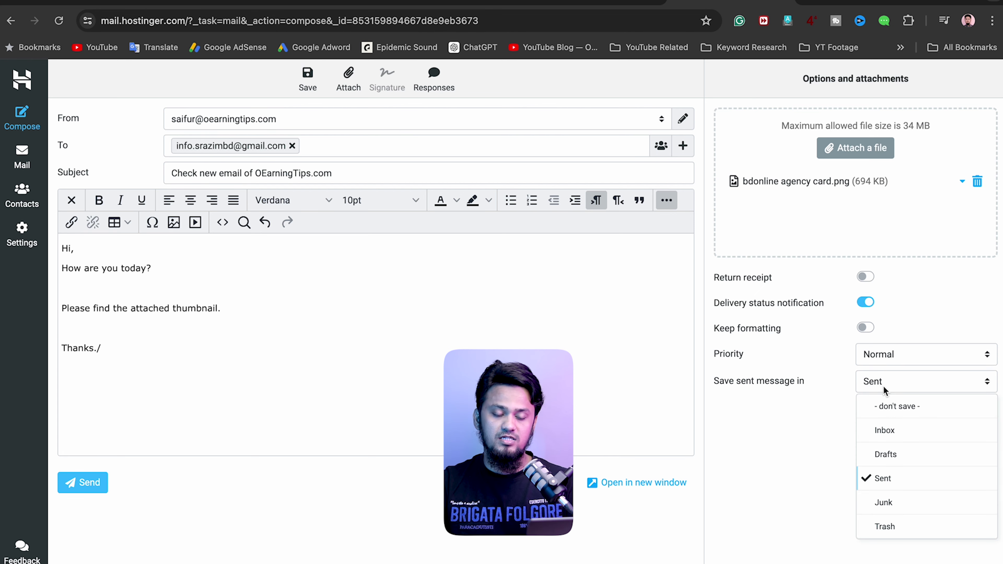
click(792, 441)
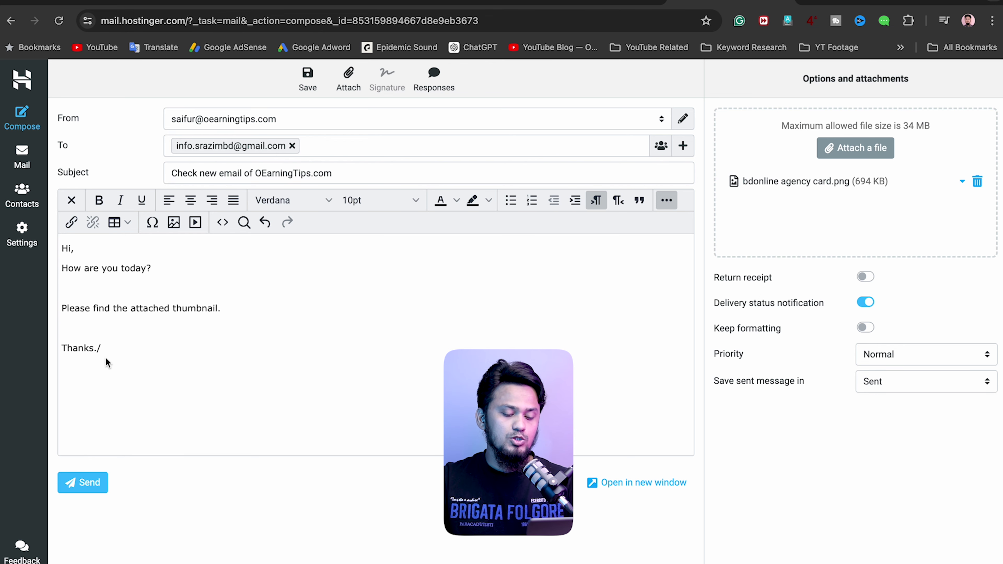
click(220, 392)
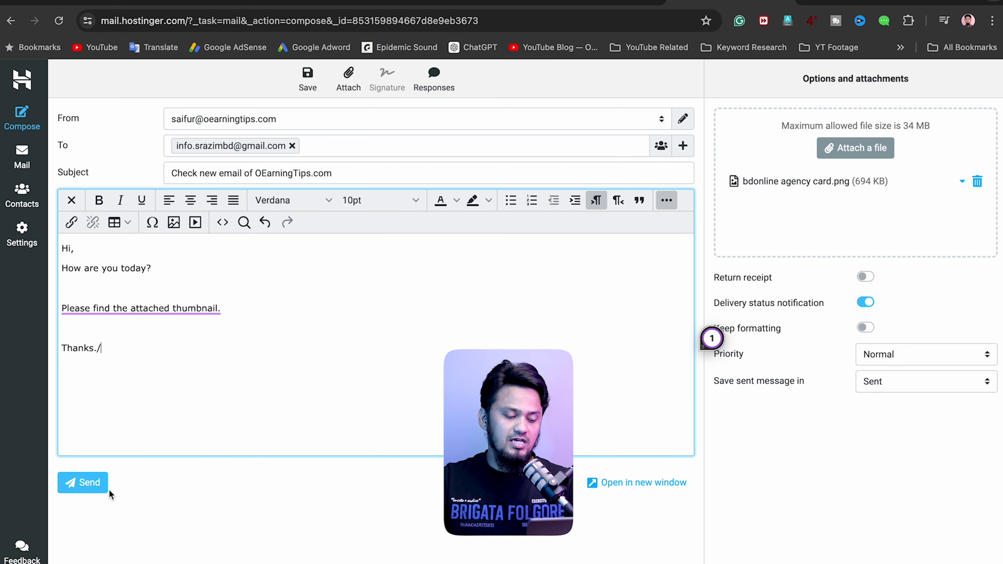
click(88, 483)
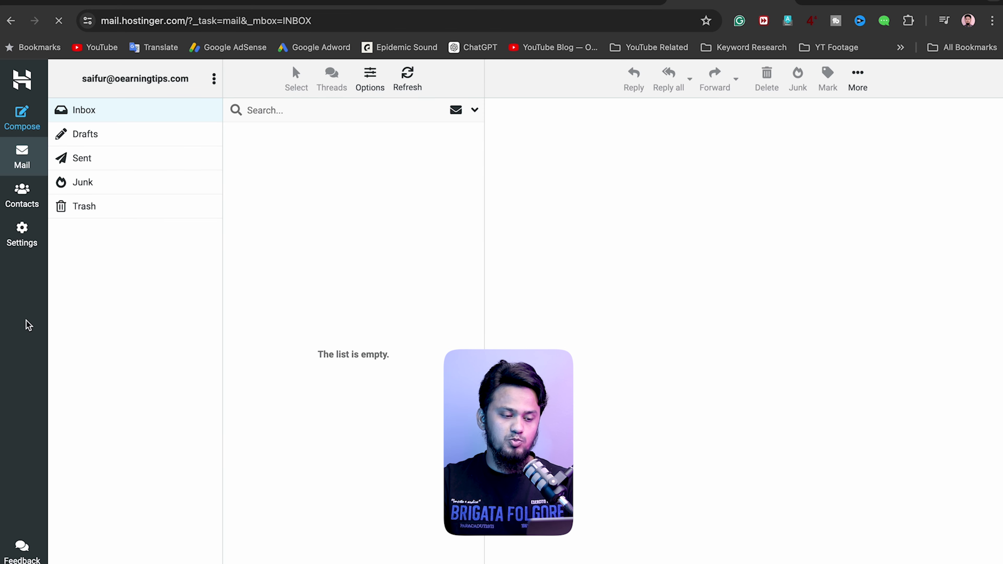
- Review the sent thumbnail email in the Sent folder, then open Settings and start a blank message
click(92, 161)
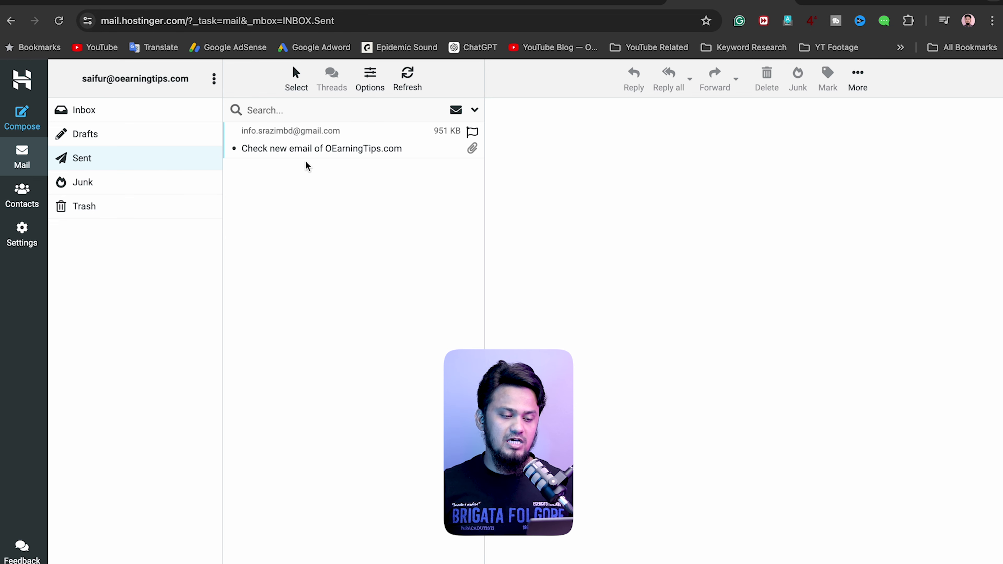
click(326, 148)
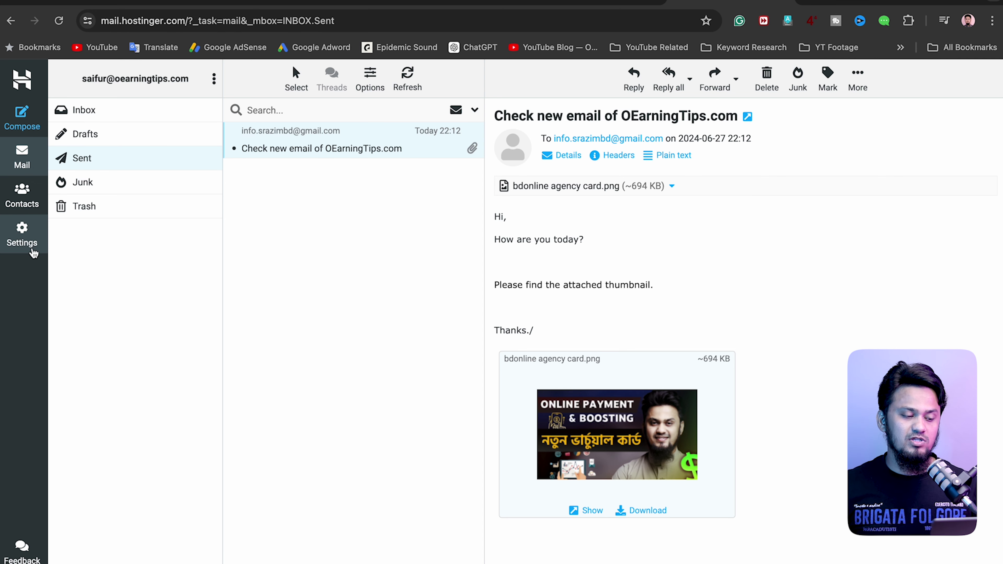
click(22, 237)
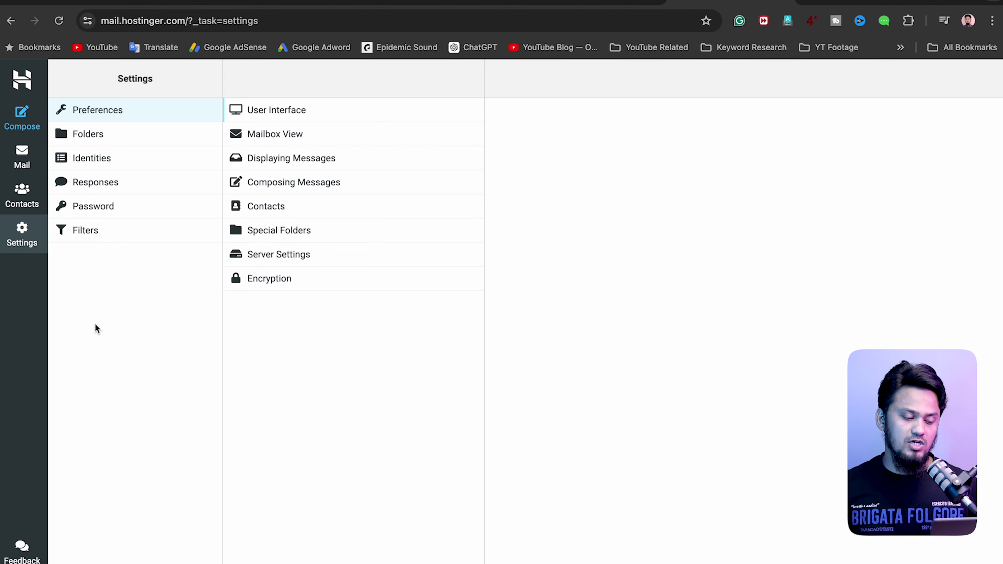
click(22, 125)
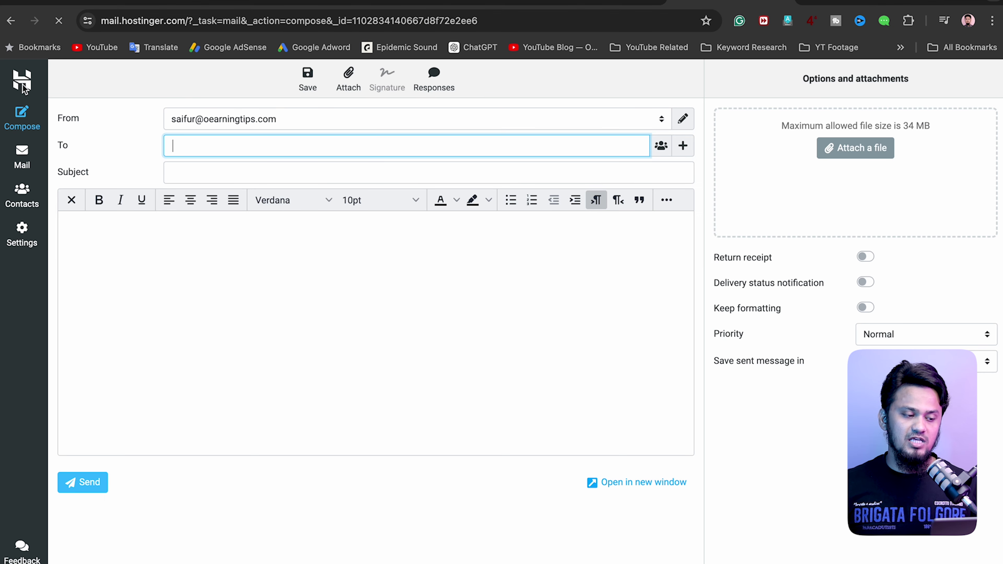
- Discard the empty new message and switch to the audio editor showing WP-Ep-8.sesx
click(30, 160)
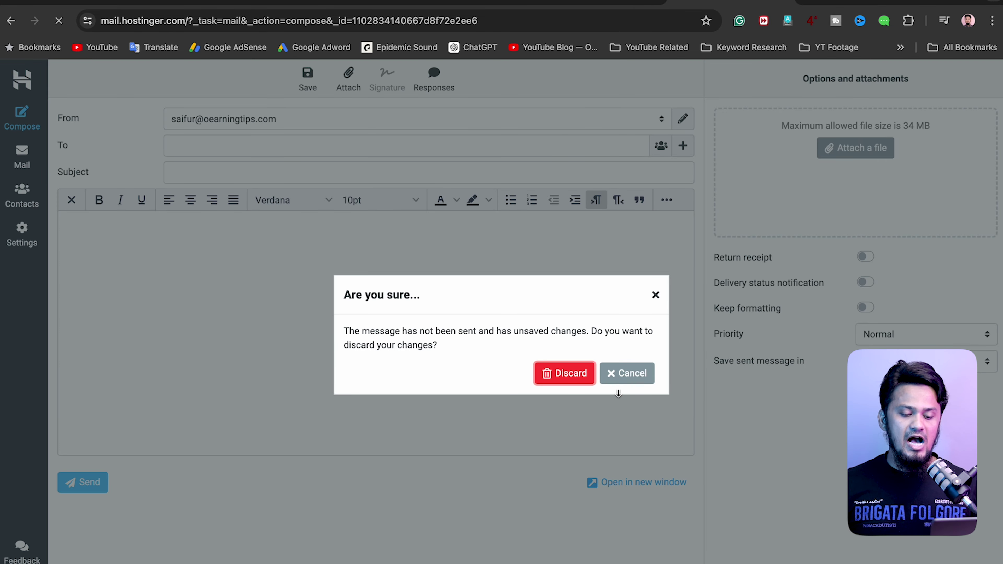
click(588, 377)
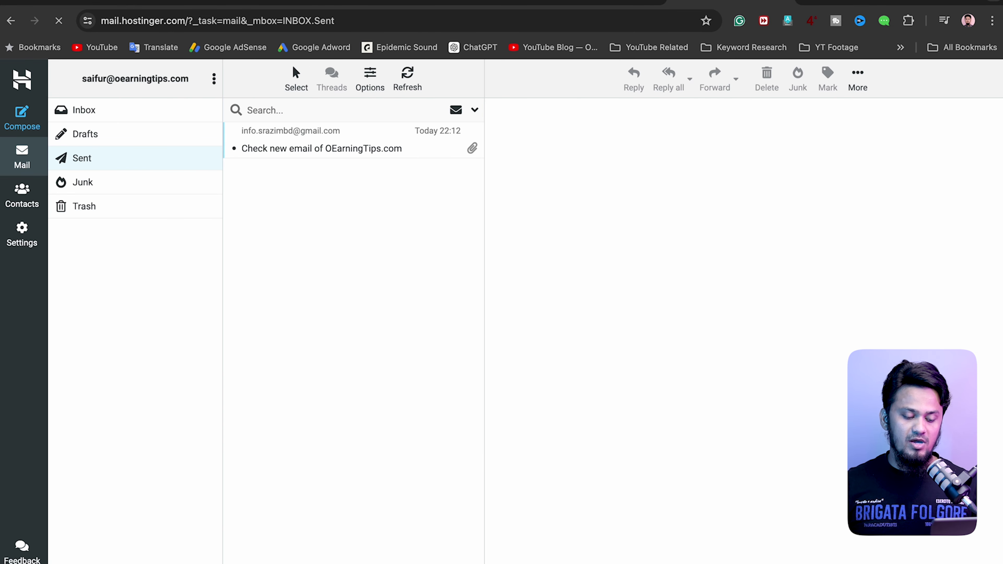
key(super+Tab)
key(super+Tab)
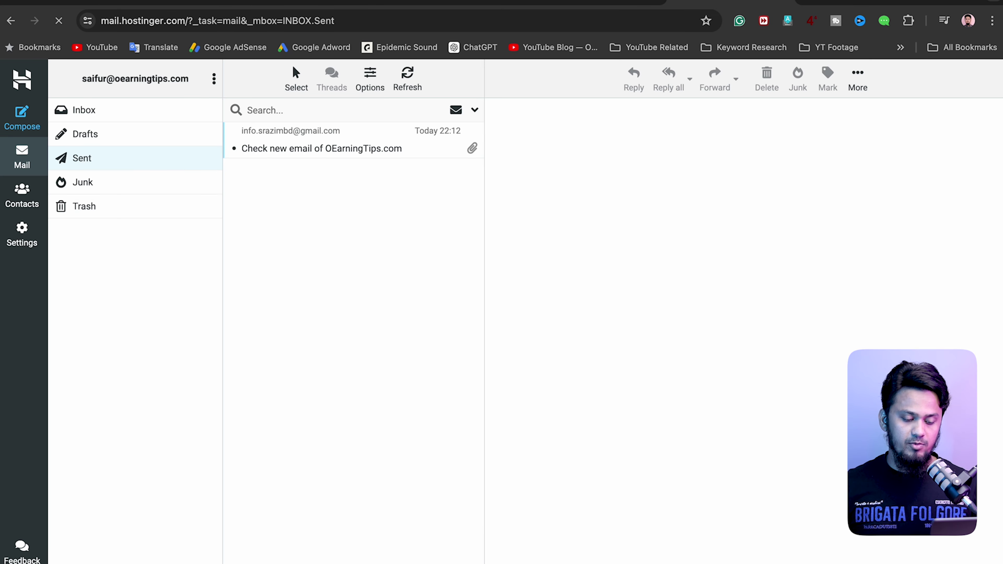
key(super+Tab)
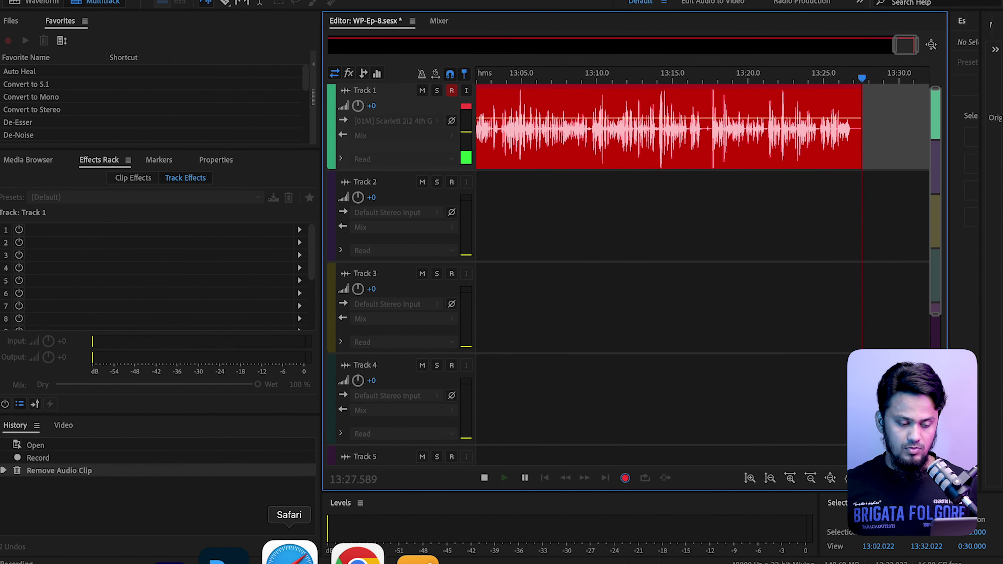
- In Gmail, open the received thumbnail email and view its attached thumbnail full size
click(297, 553)
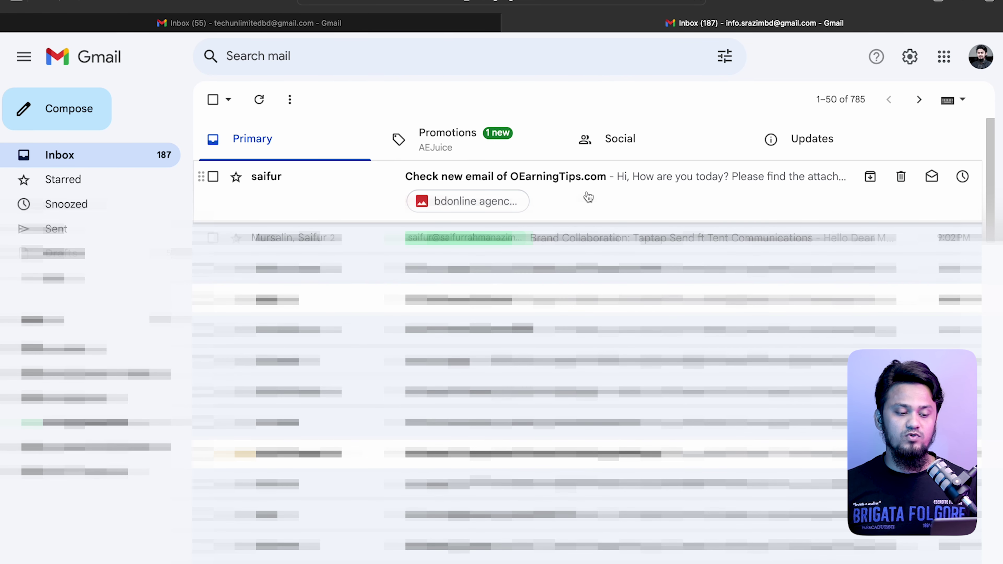
click(601, 197)
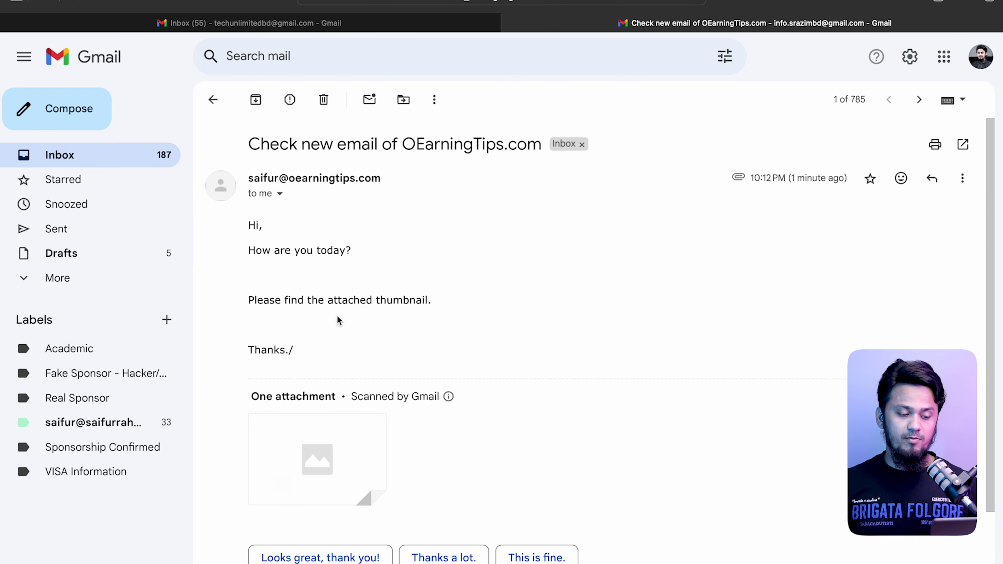
scroll(586, 330, down, 3)
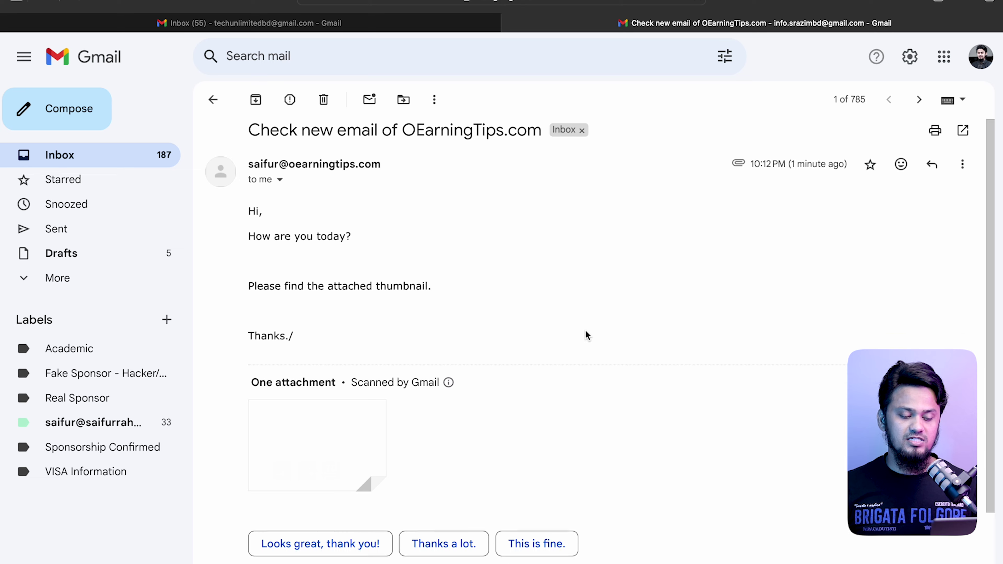
click(364, 358)
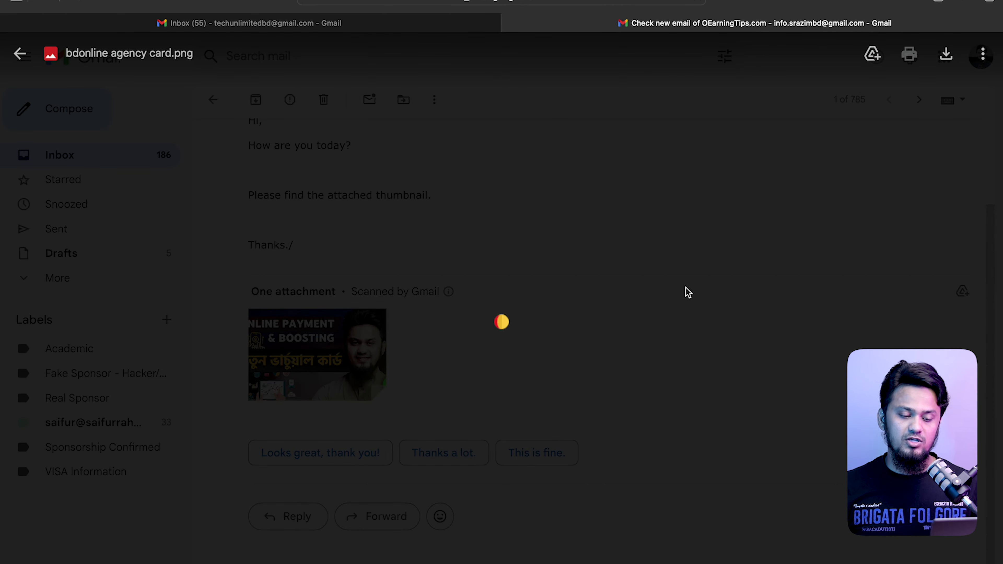
click(655, 316)
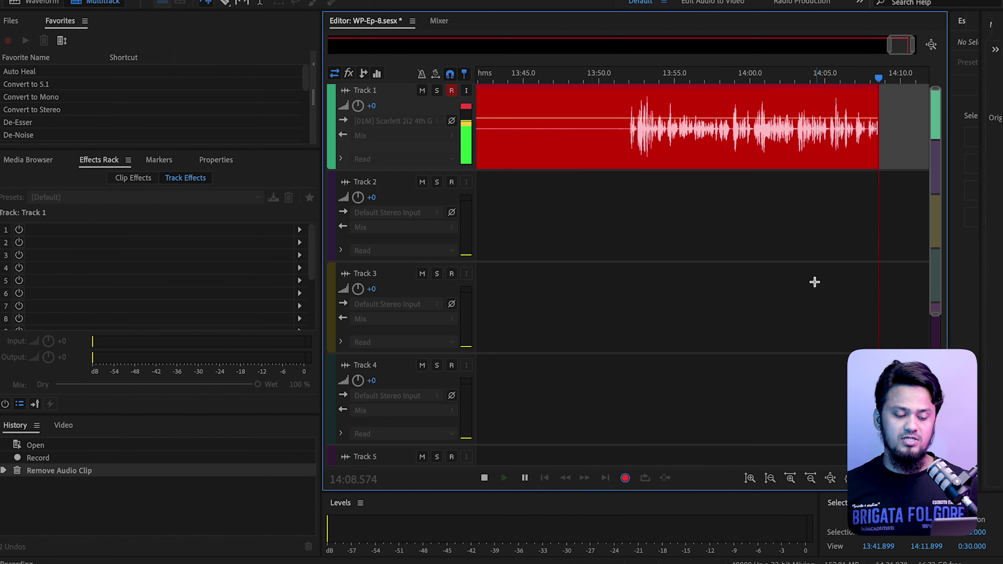
- Read through the Successful Mail Delivery Report in the webmail Inbox, then reload the page
click(334, 561)
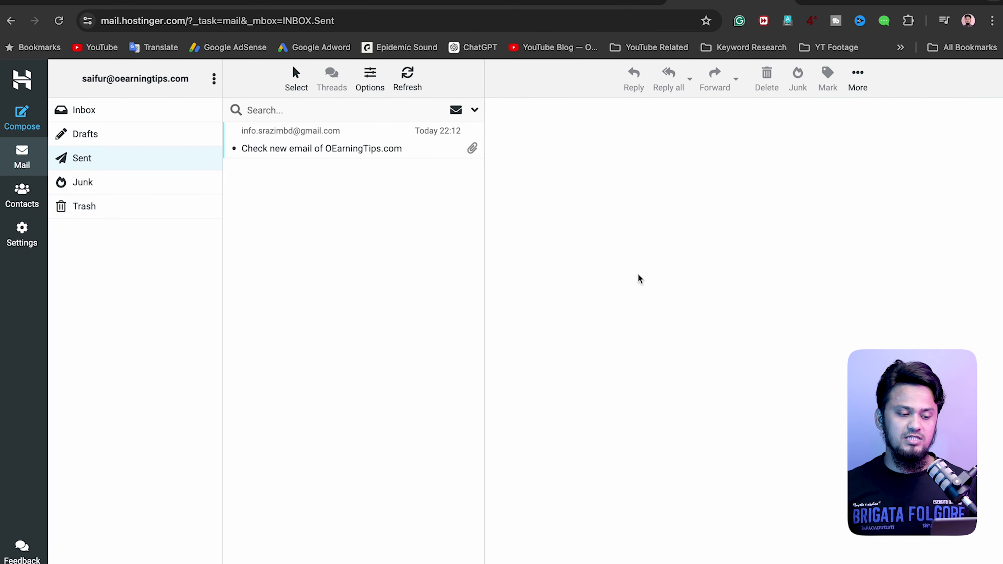
click(22, 158)
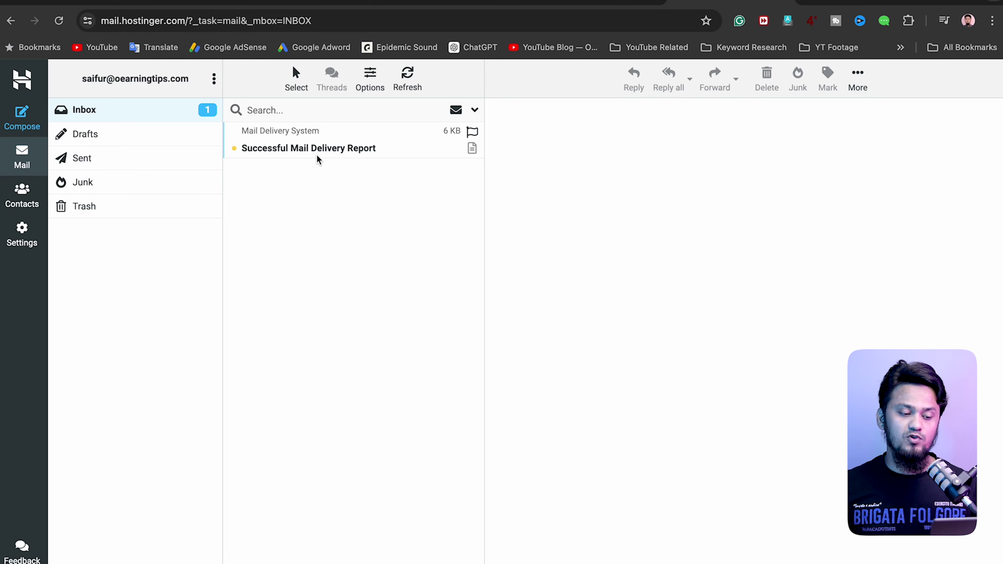
click(352, 150)
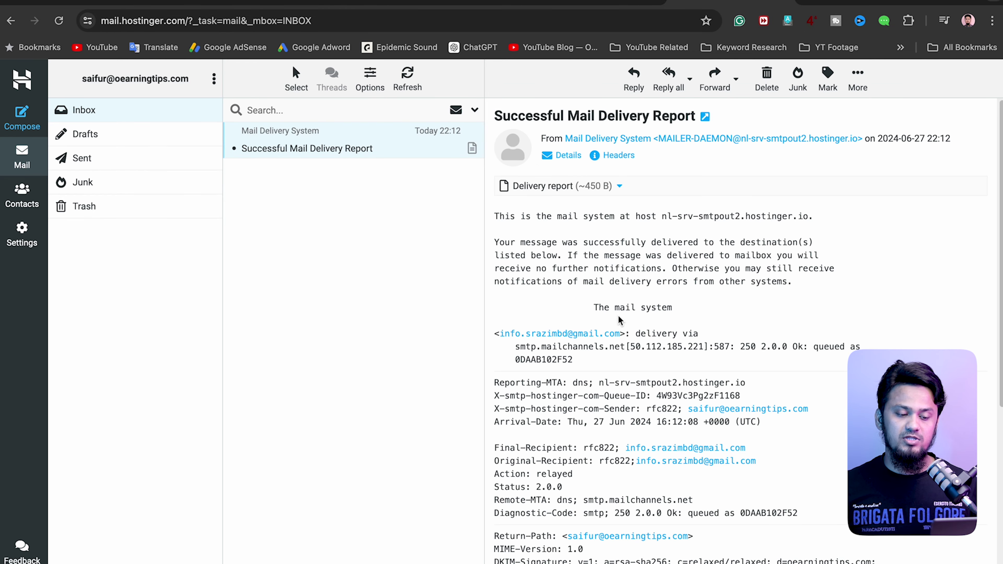
scroll(659, 382, down, 5)
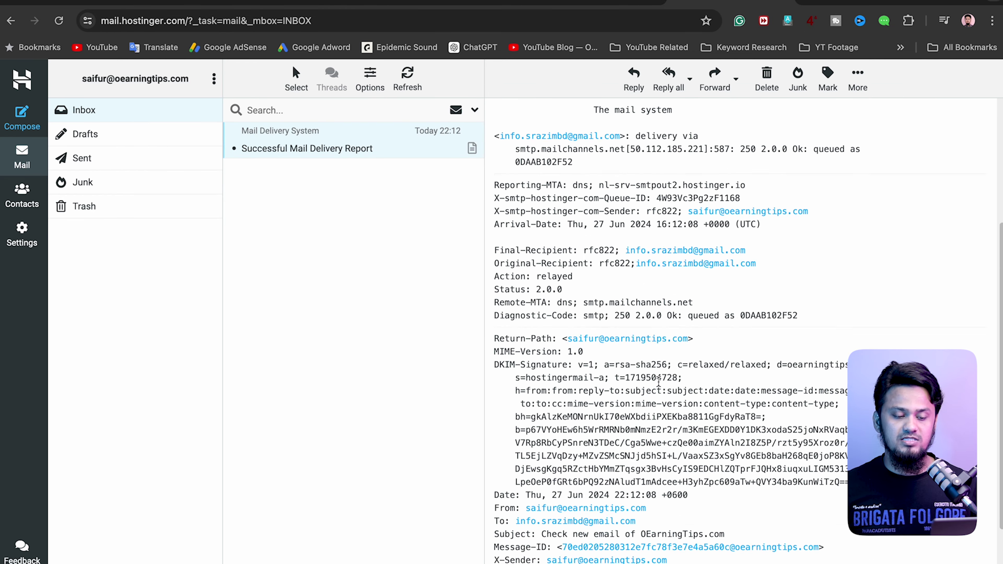
scroll(658, 381, up, 5)
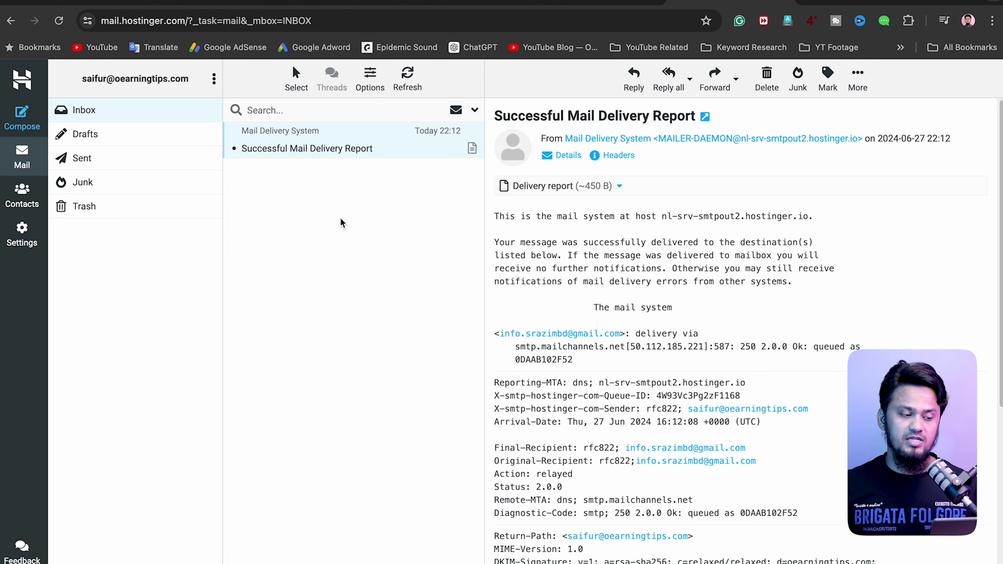
key(ctrl+r)
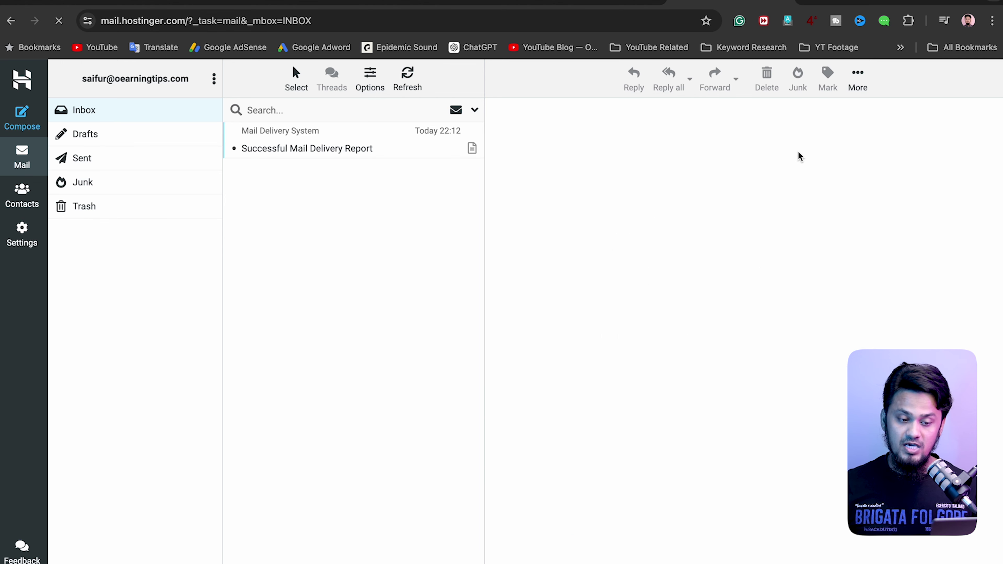
- Delete the delivery report from the Inbox and switch to the hPanel Email Accounts tab
click(411, 152)
click(770, 89)
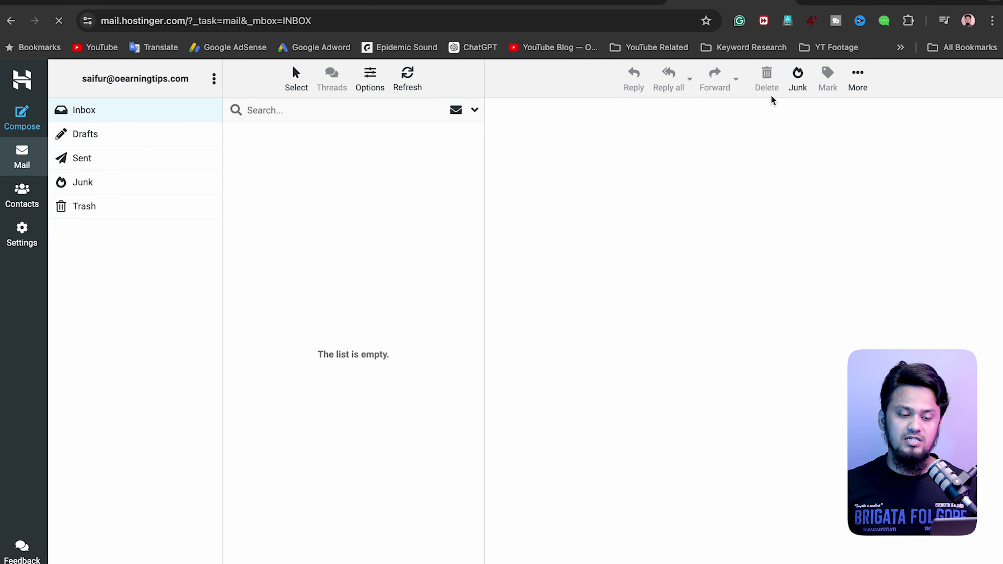
click(858, 81)
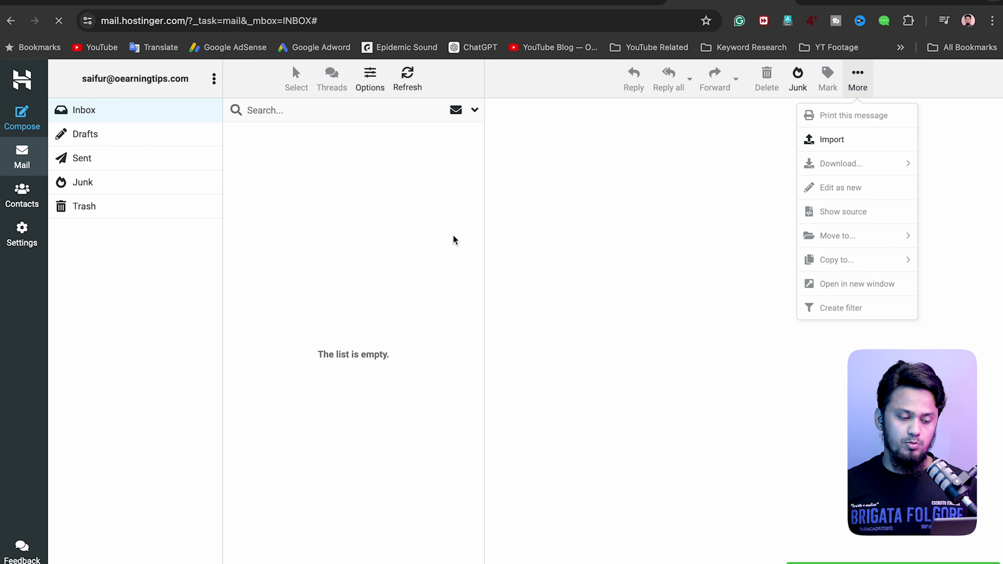
click(403, 261)
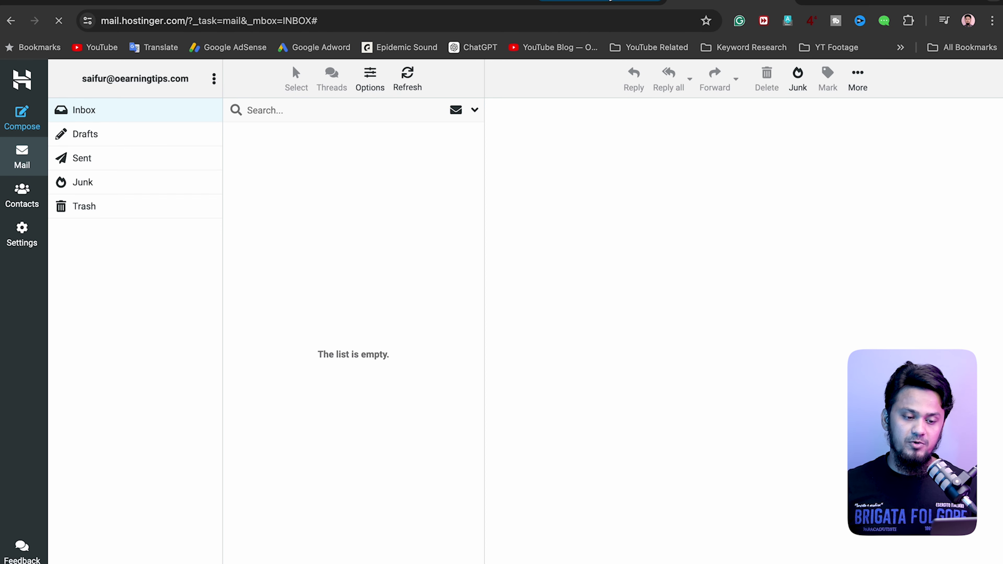
click(611, 2)
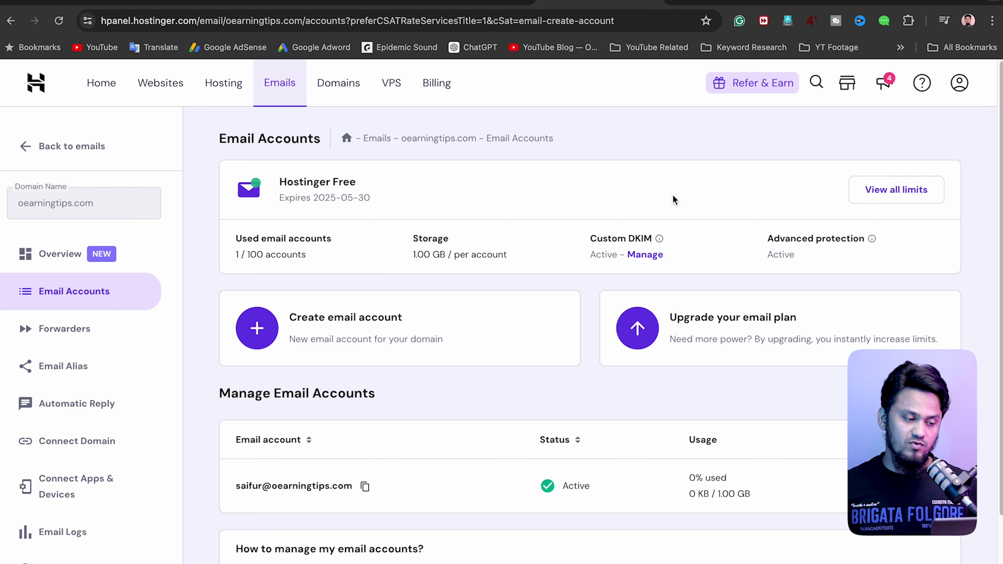
- Log out of Hostinger Webmail from its browser tab
click(788, 2)
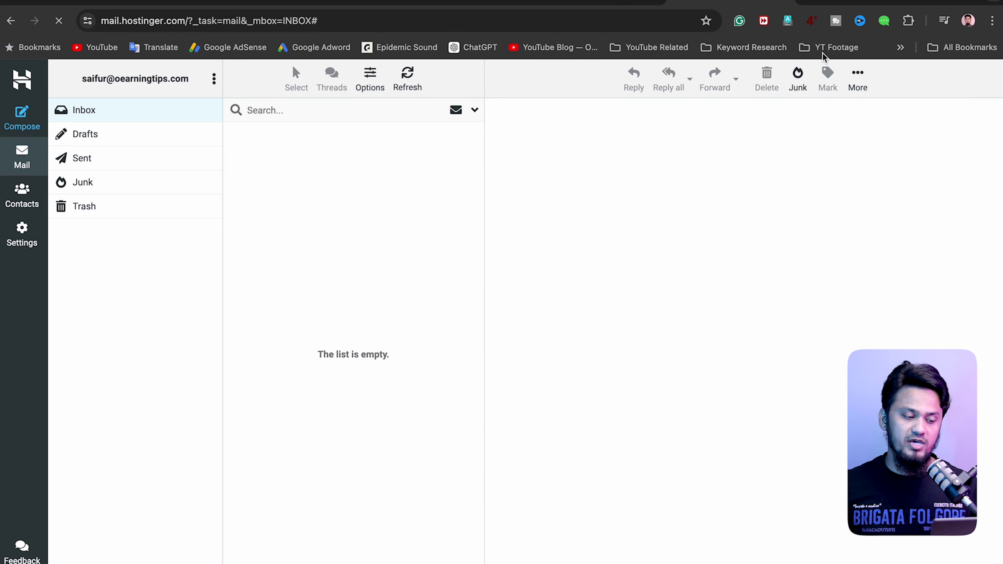
click(599, 4)
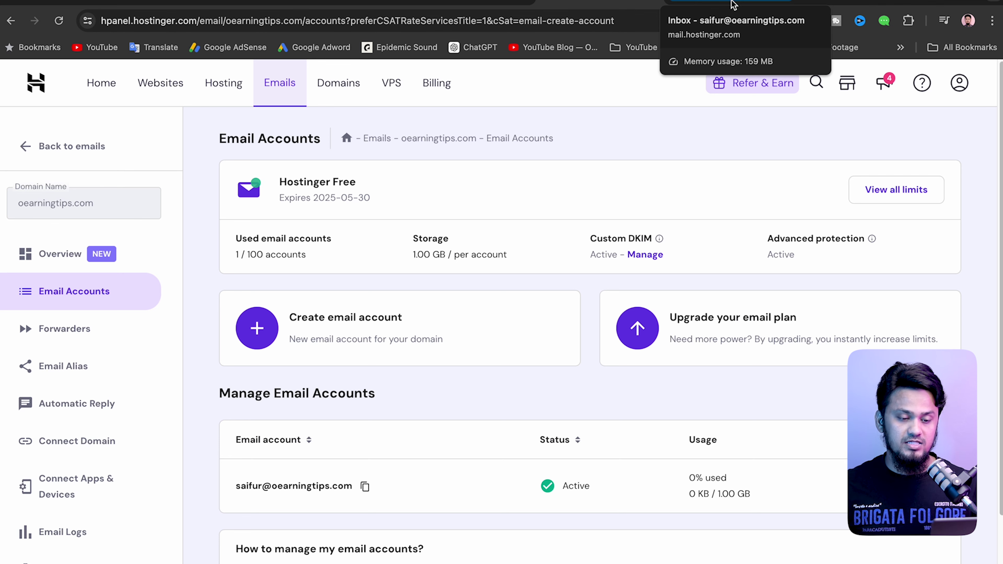
click(732, 4)
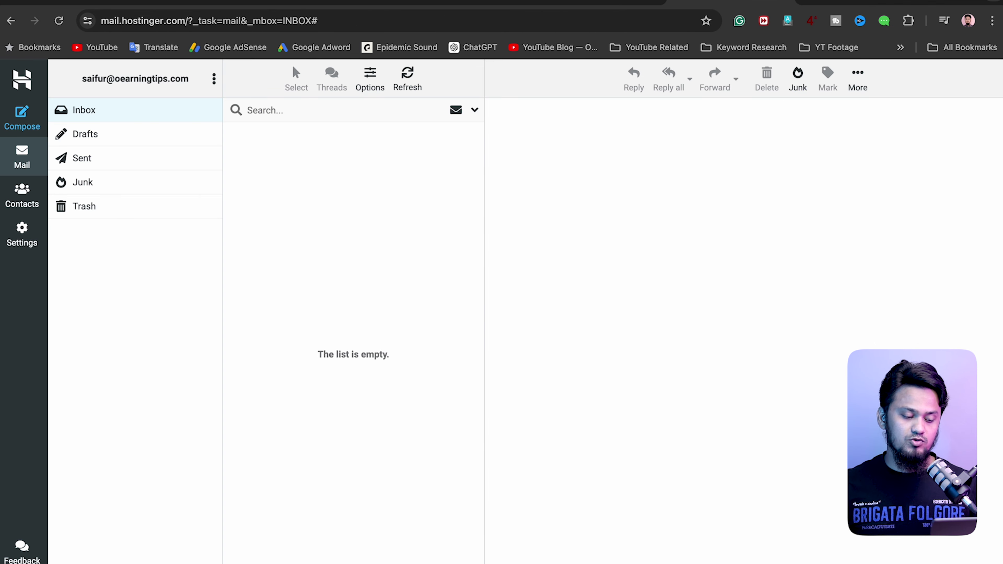
click(20, 544)
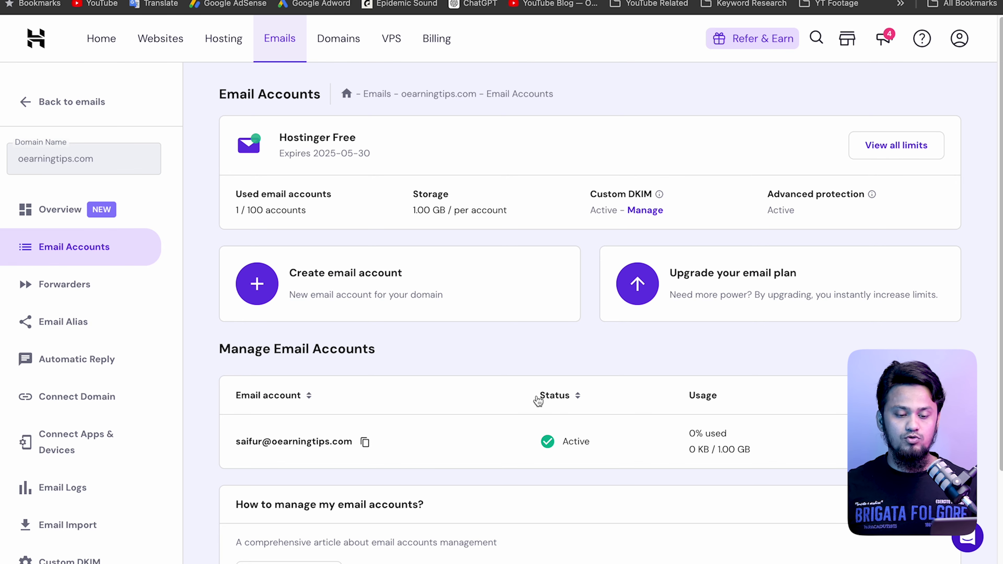
- Check the email account's storage usage on the oearningtips.com Email Accounts page
click(283, 288)
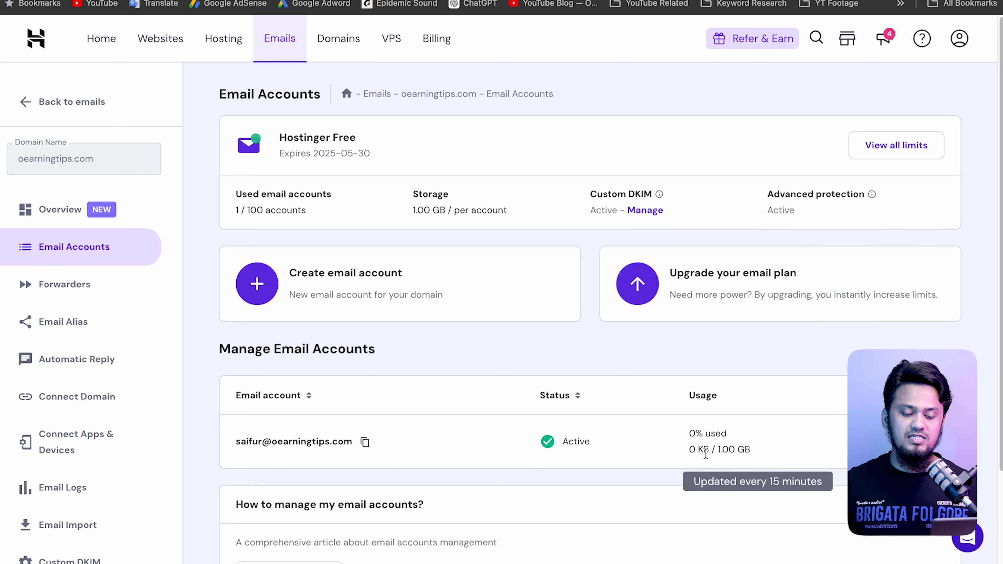
drag(694, 452, 774, 458)
click(777, 457)
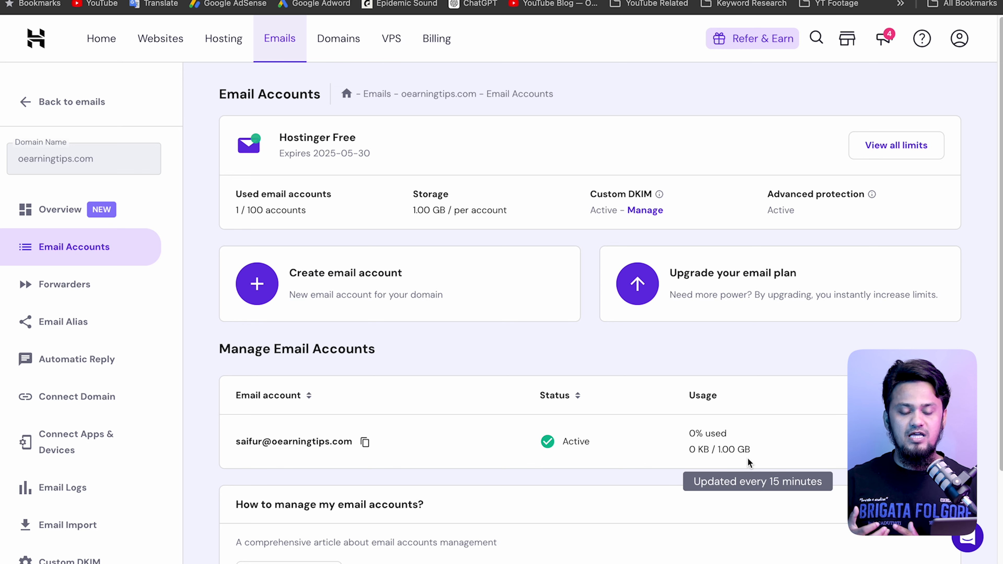
scroll(731, 372, up, 2)
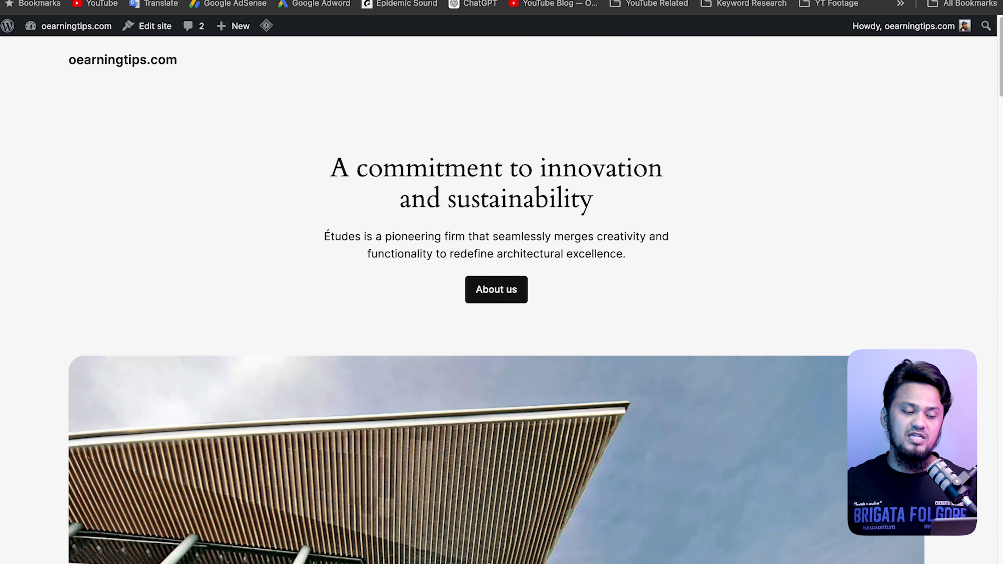
scroll(683, 148, up, 2)
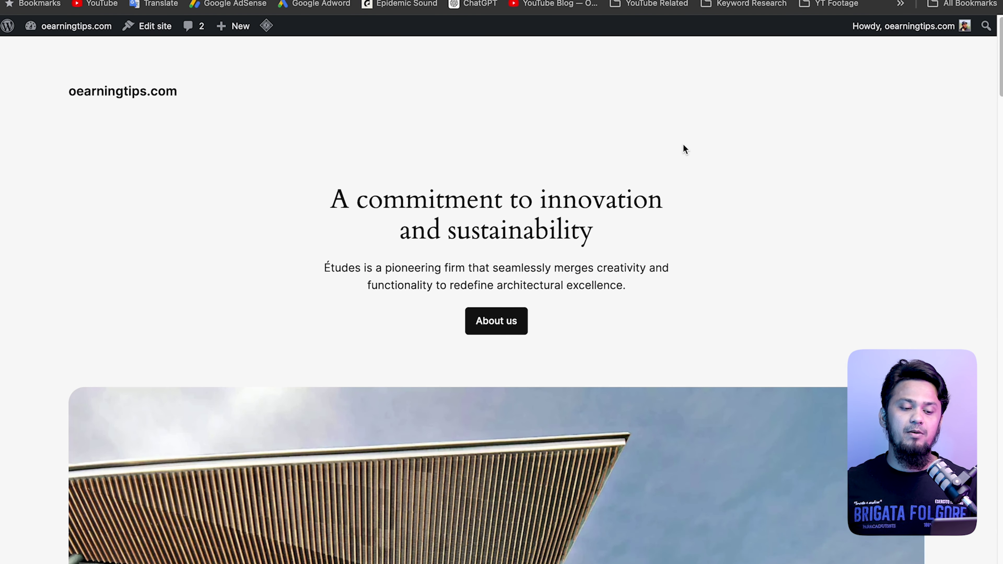